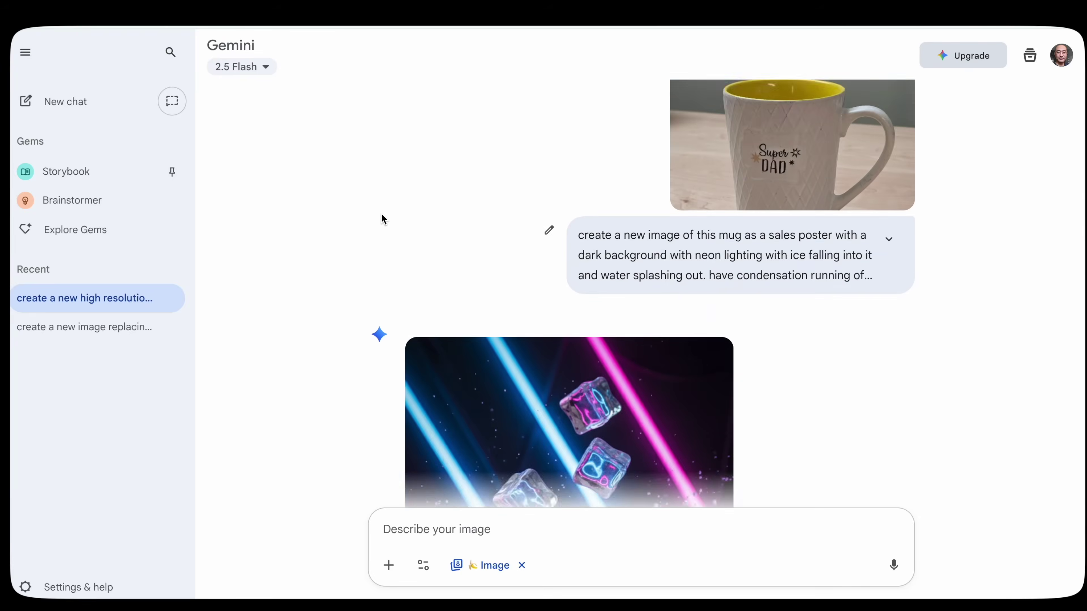
Step: Open the generated neon sales poster of the mug from the chat for a closer view
scroll(379, 215, down, 6)
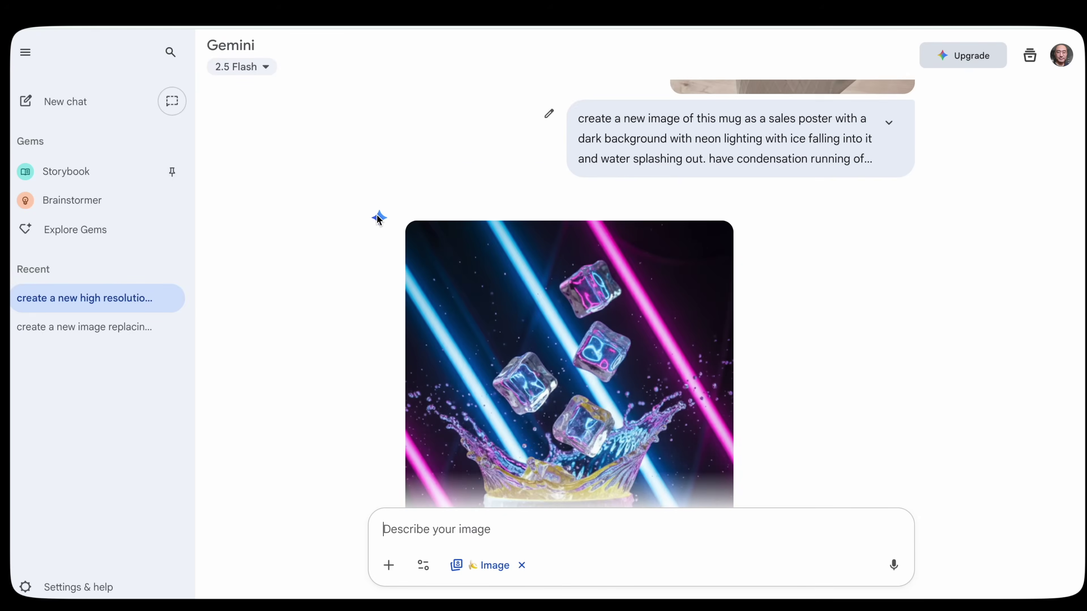
scroll(378, 213, down, 3)
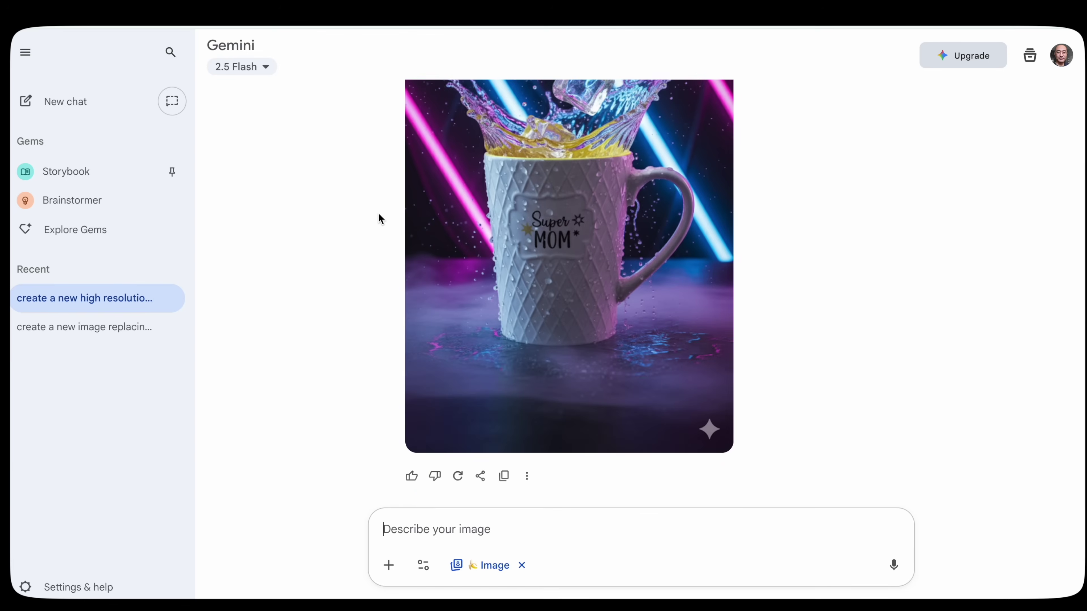
click(536, 210)
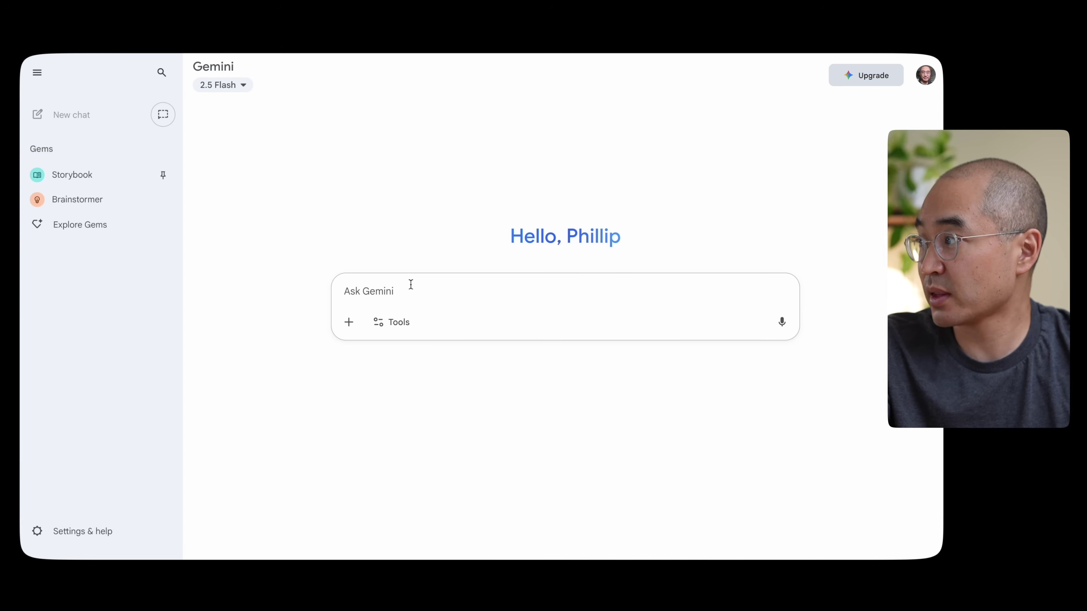
Step: Turn on the Create images tool for the new Gemini chat
click(400, 326)
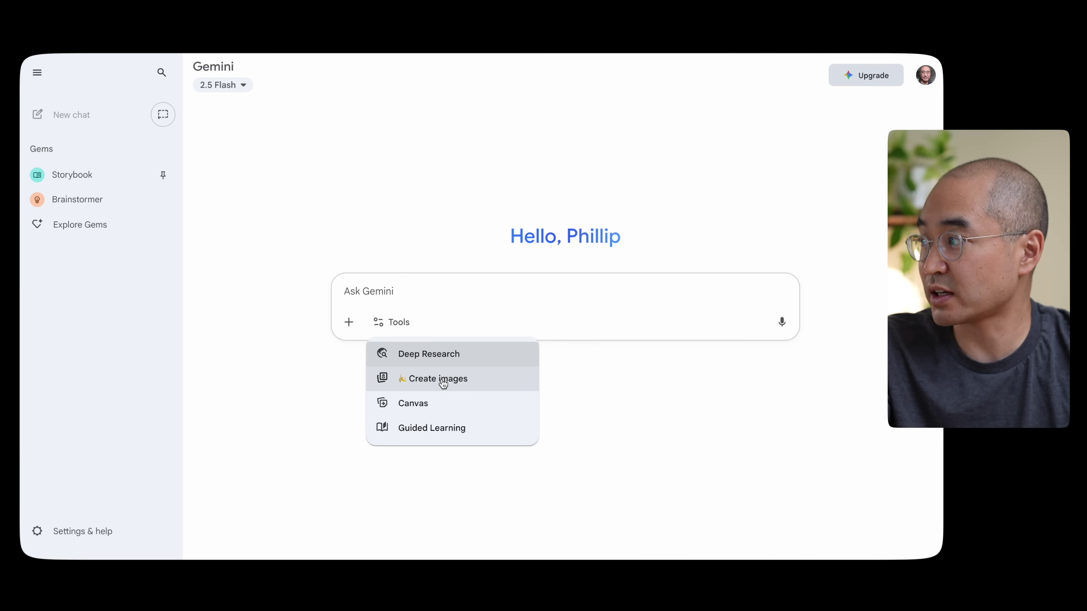
click(437, 383)
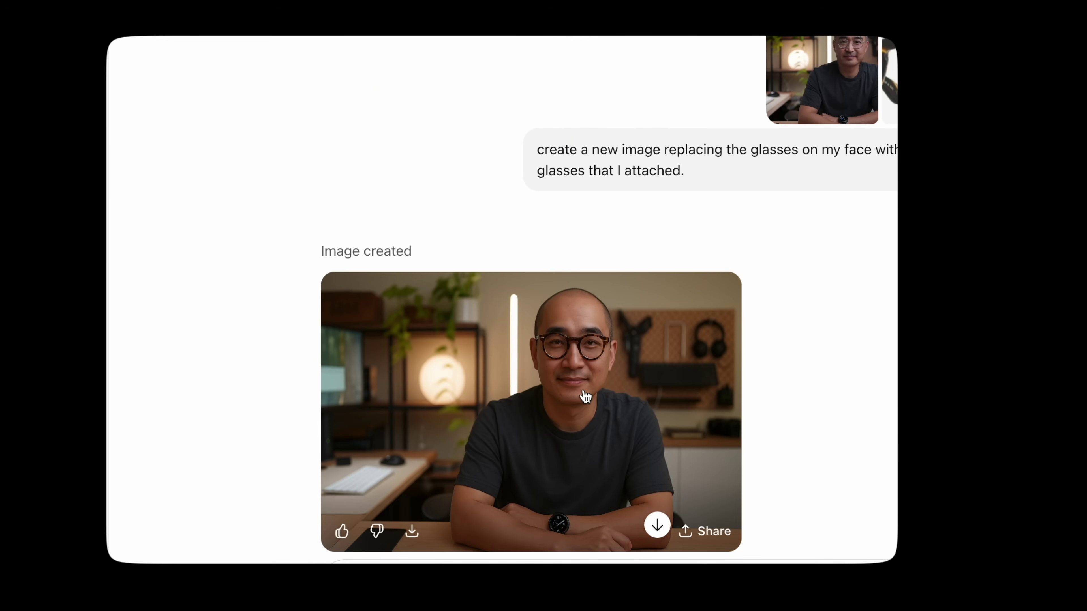
Step: Open the image with replaced glasses in the ChatGPT conversation for a closer view
click(585, 397)
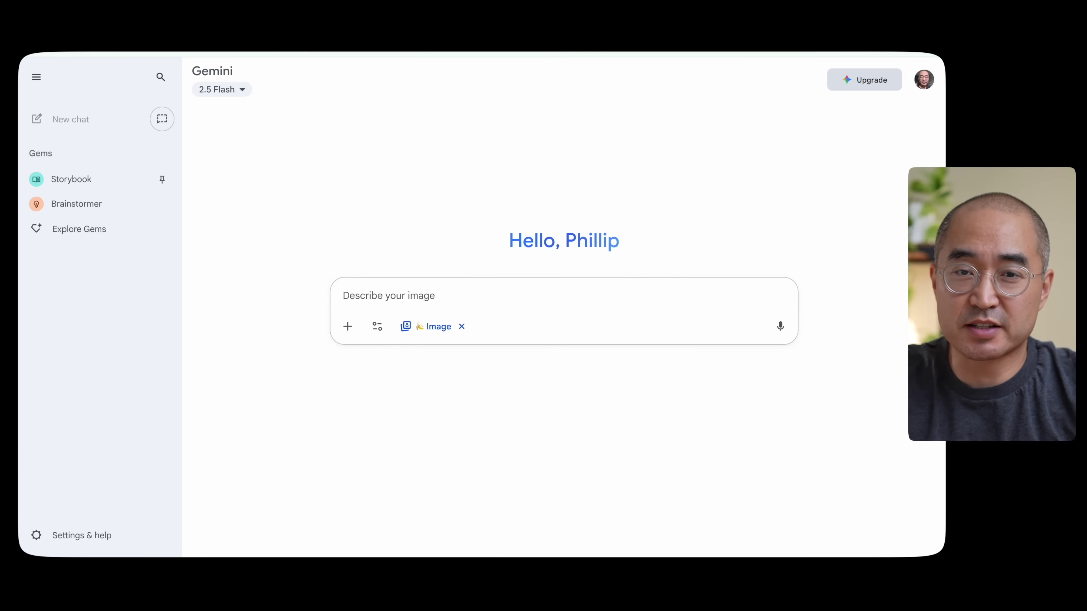
Step: In Gemini, attach Snip20250911_3.png, request a new image replacing the glasses on the face with the attached glasses, and open the generated image
click(349, 327)
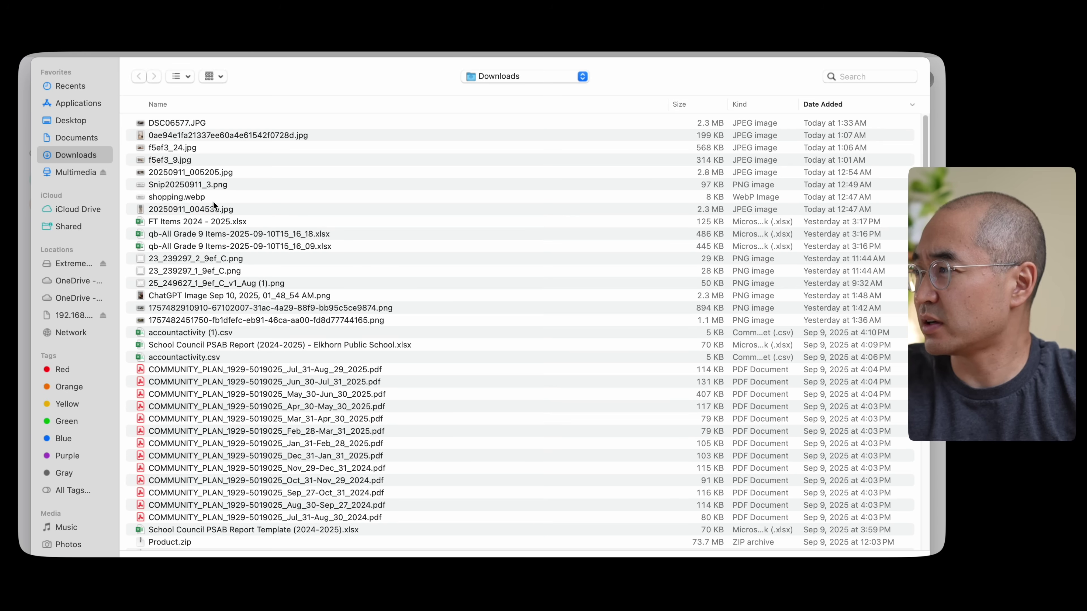
double_click(191, 185)
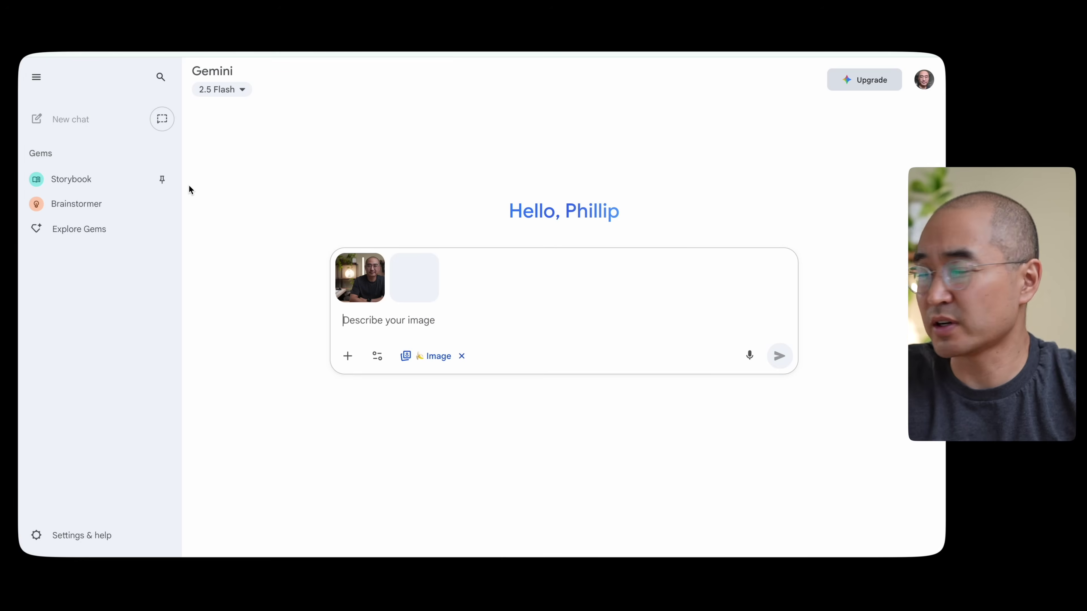
click(419, 326)
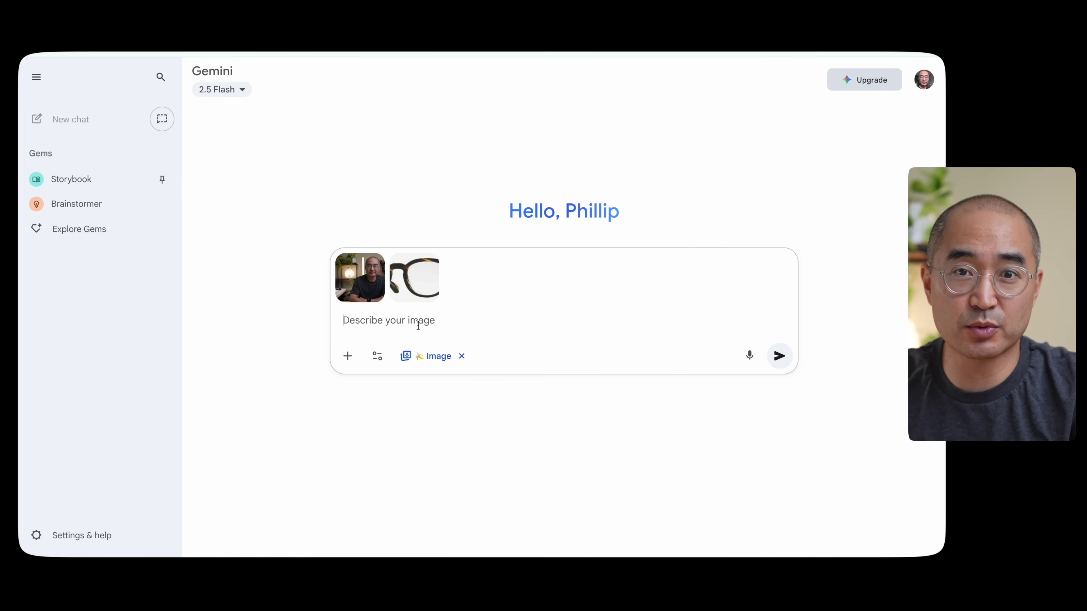
text(create a new image replacing the glasses on my face with these glasses that I attached.)
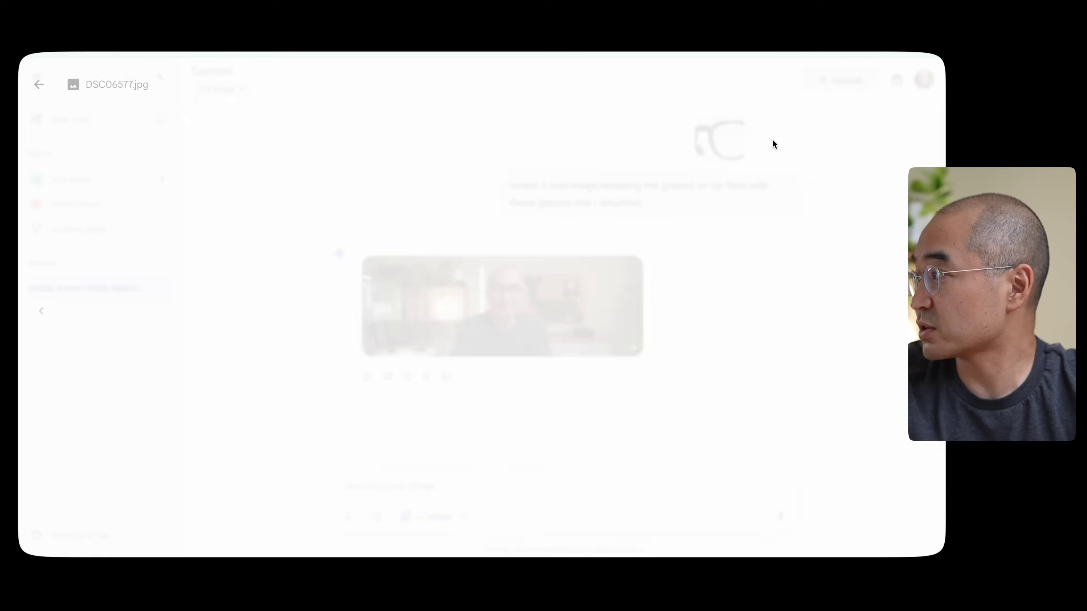
click(621, 342)
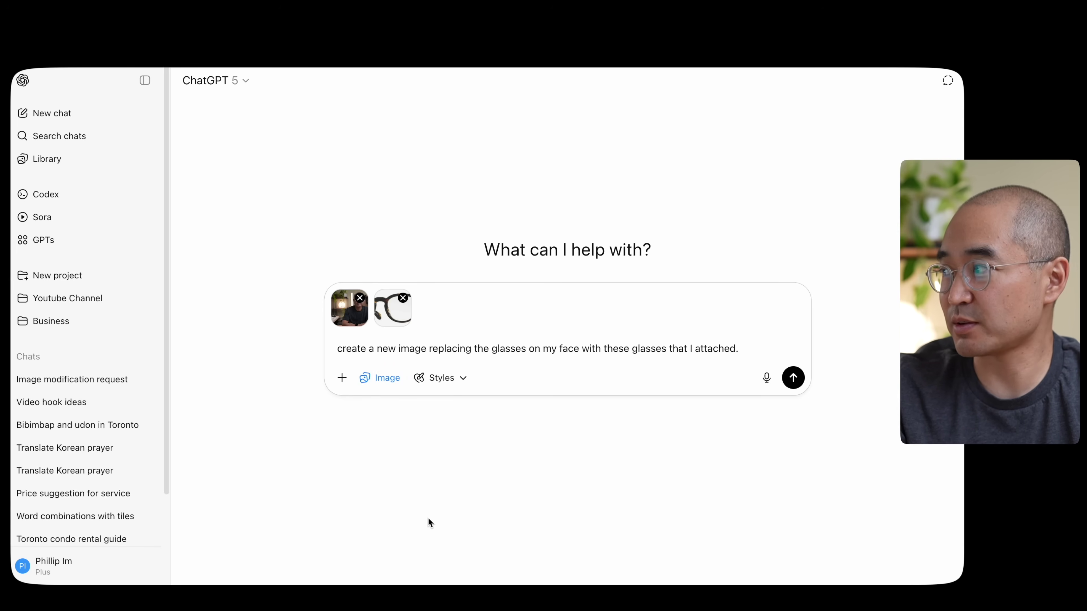
Step: Submit the same glasses-replacement prompt in ChatGPT, and open its image and the Gemini image to compare them
click(796, 381)
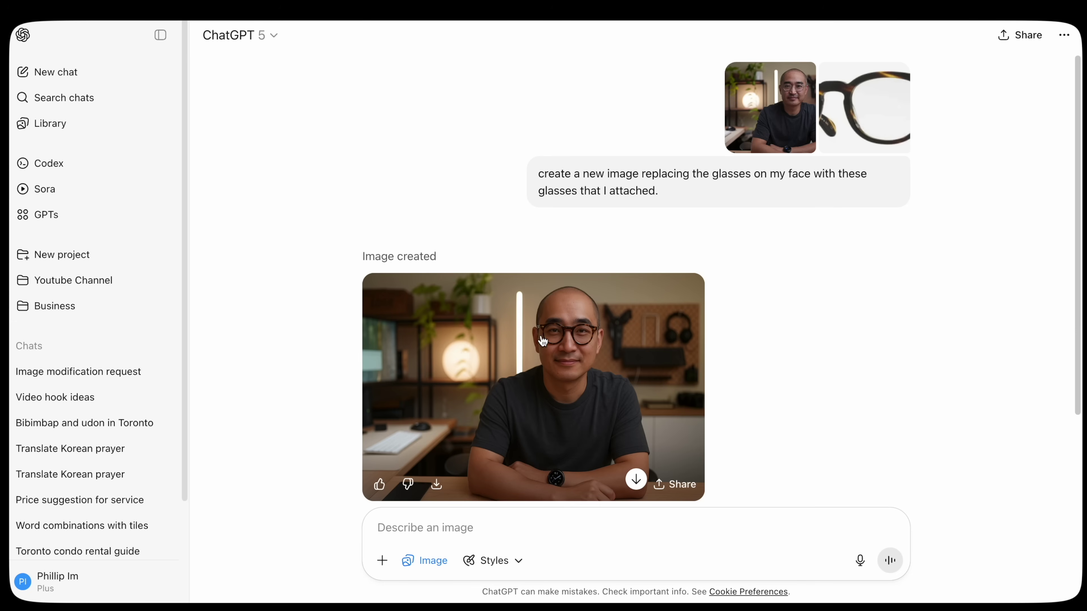
click(577, 375)
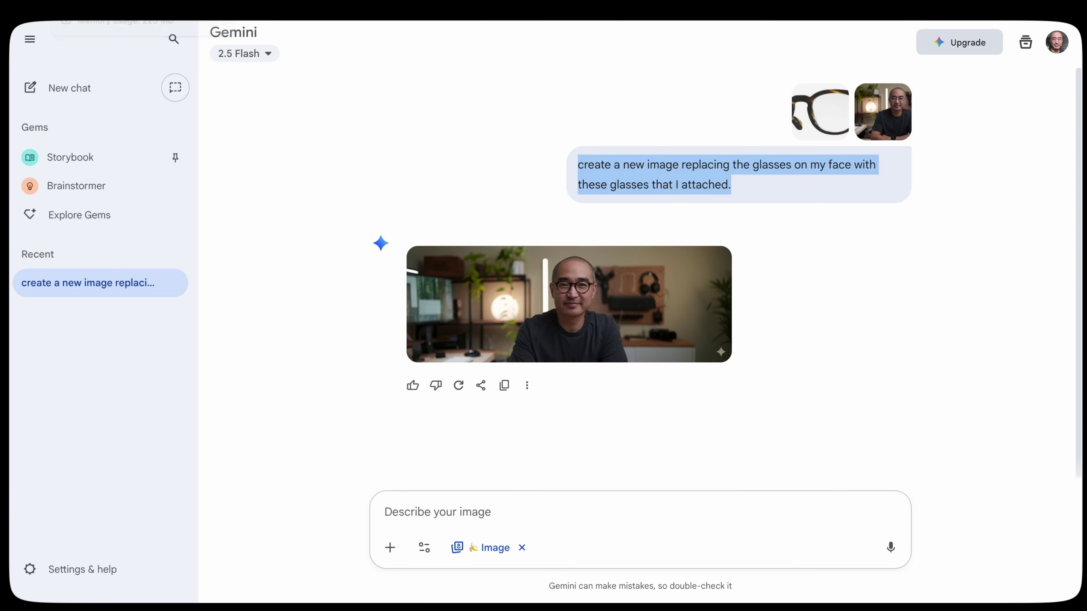
click(616, 307)
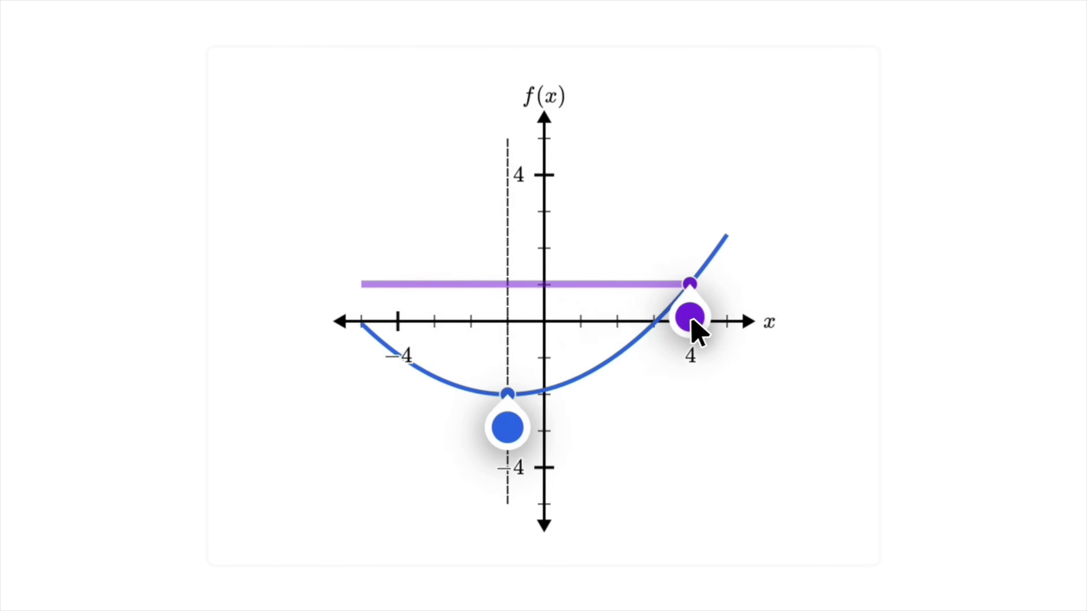
drag(527, 421, 667, 440)
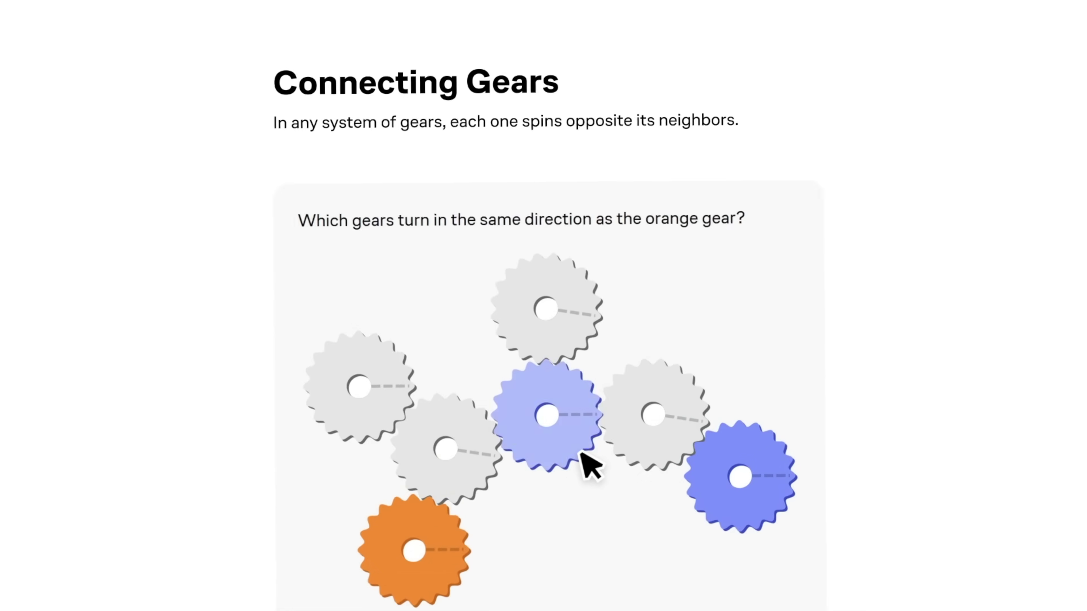
Step: In the Connecting Gears exercise, mark the centre and far-left gears as turning with the orange gear and check the answer
click(583, 449)
click(385, 410)
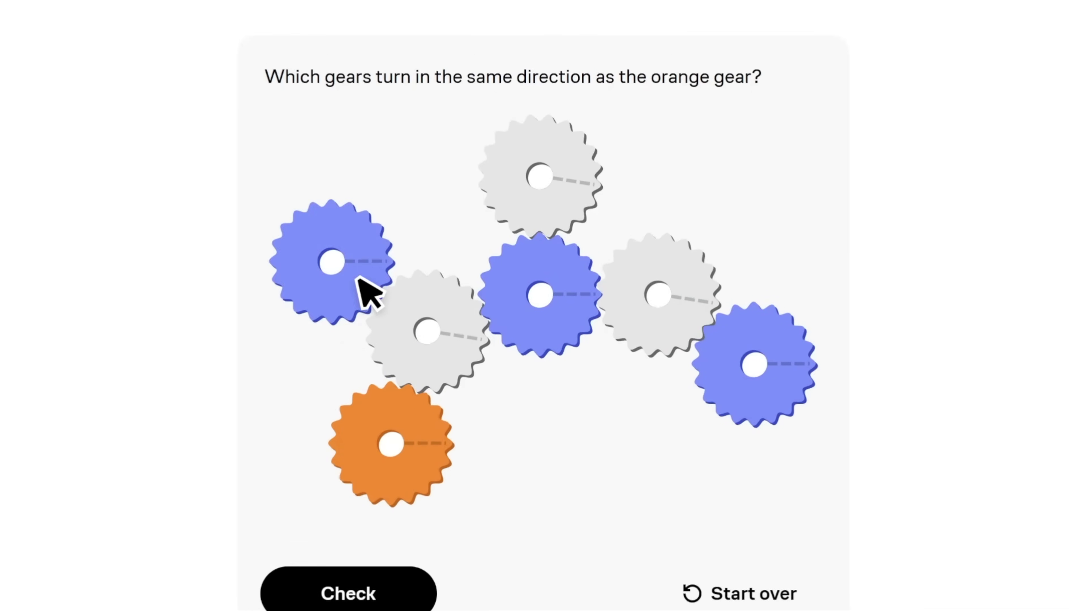
click(352, 541)
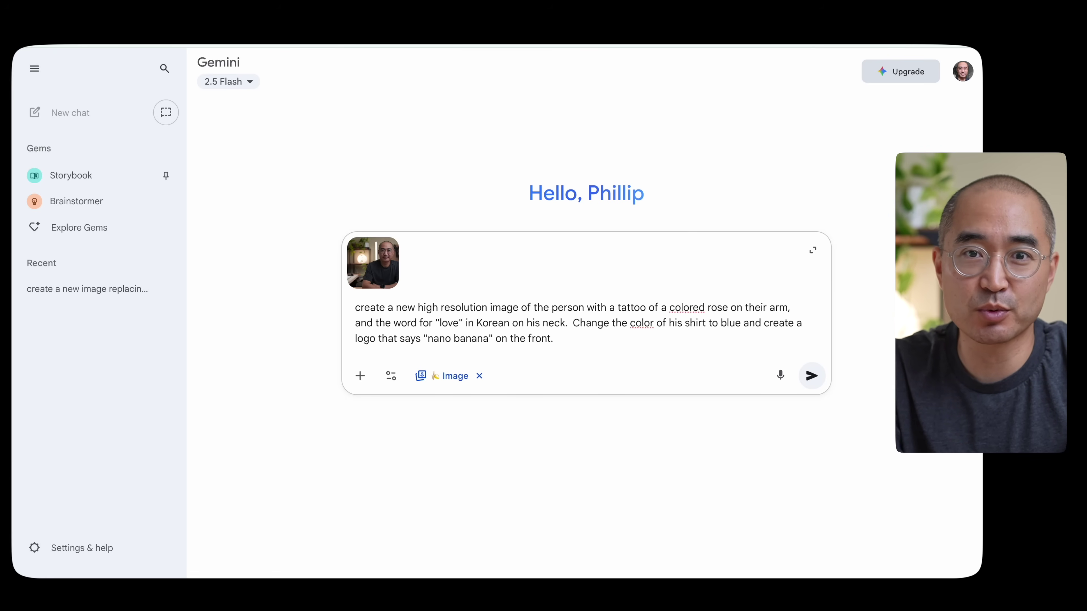
Step: In Gemini, submit the prompt for a portrait with rose and Korean "love" tattoos and a blue "nano banana" shirt
key(Return)
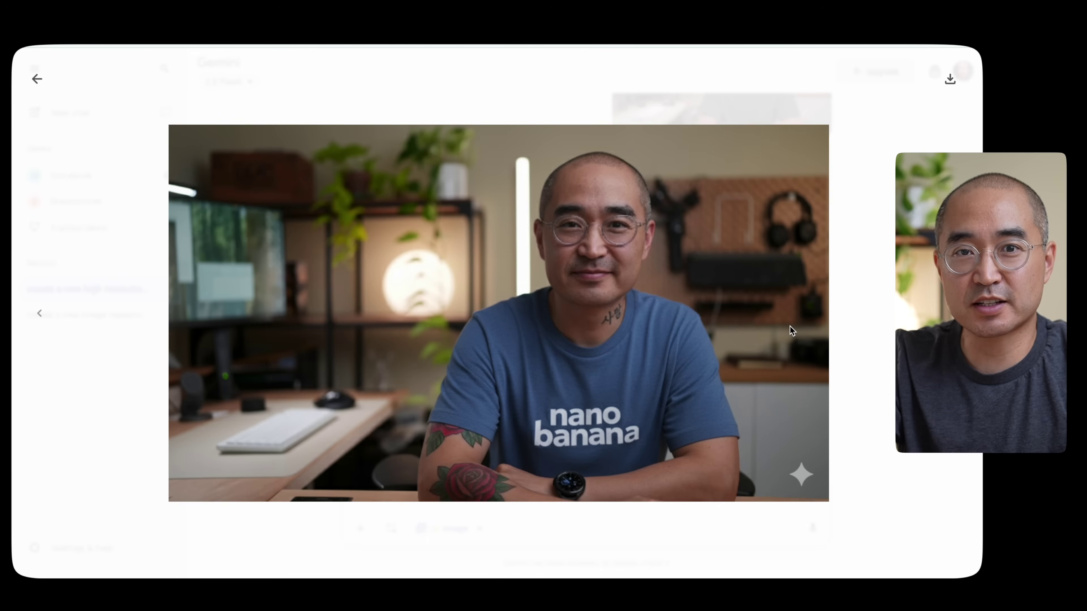
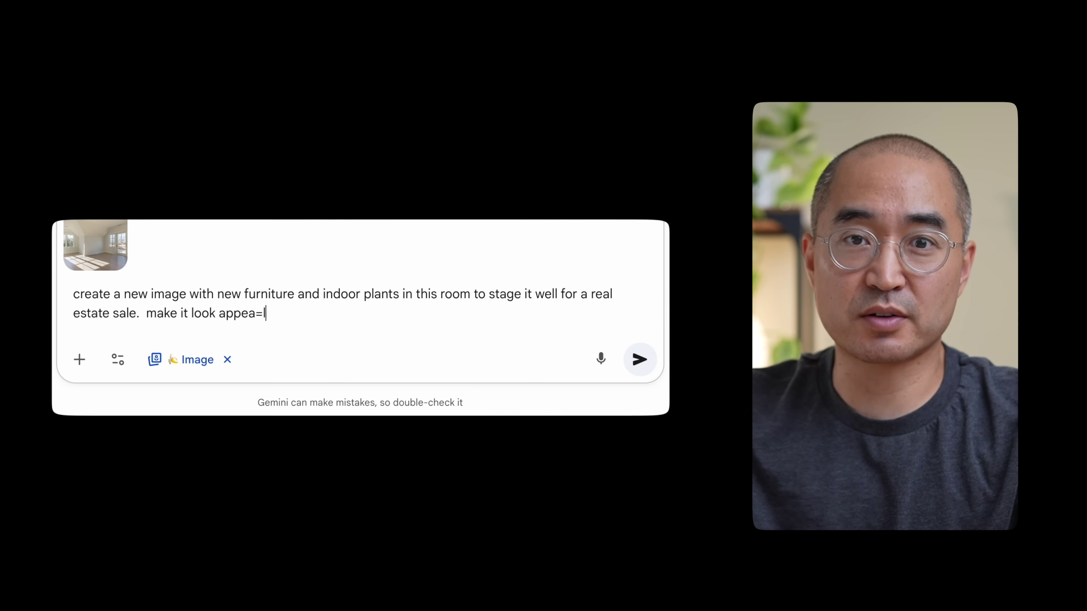
Step: Finish the room-staging prompt with "make it look appealing to a minimalist with a warm tone" and submit it
text(ling to a m)
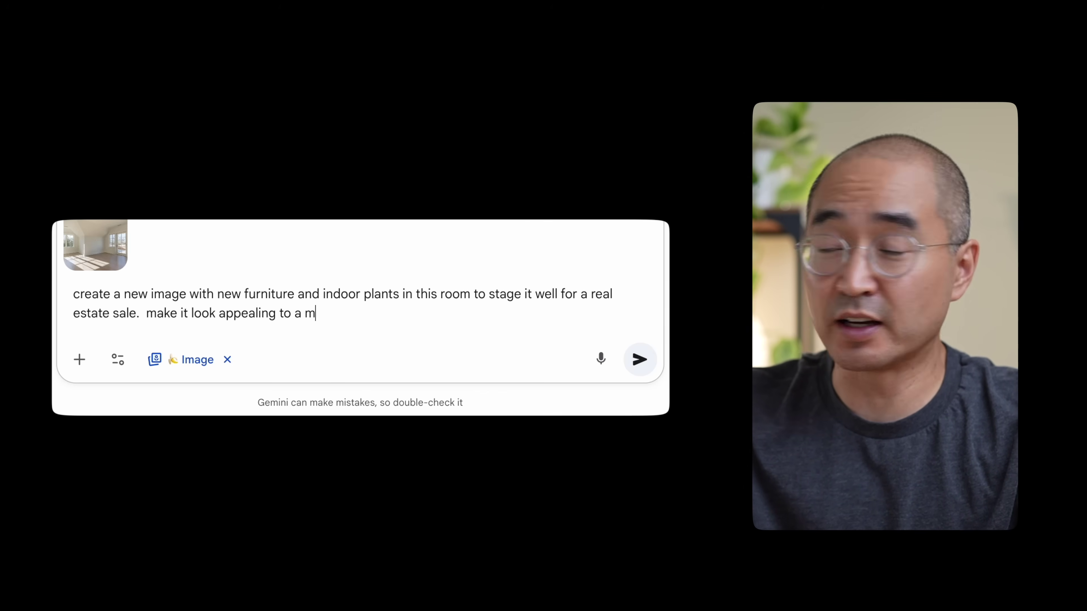
text(ini)
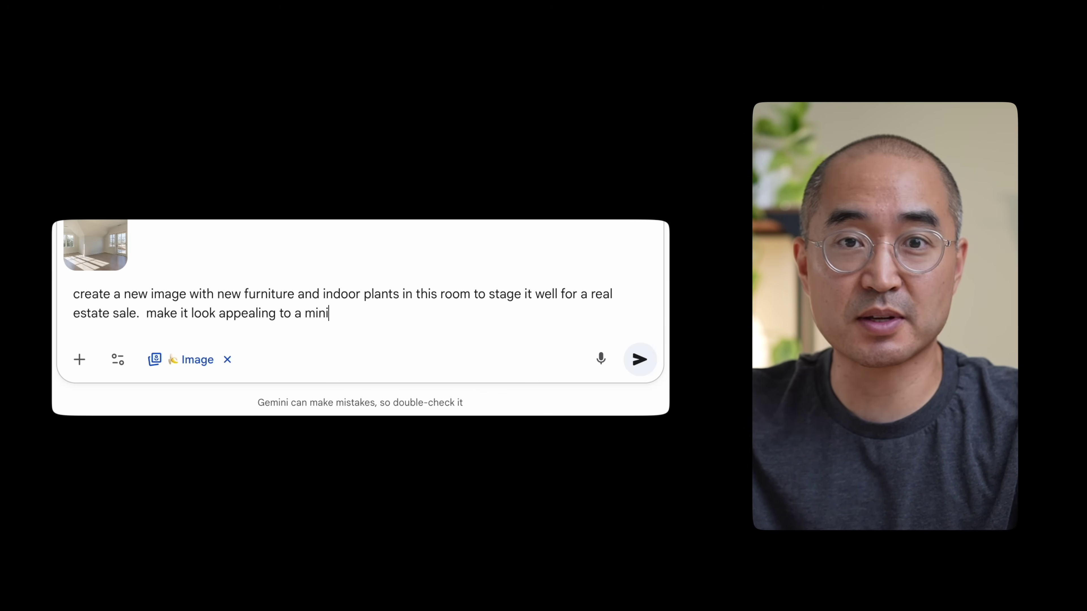
text(mali)
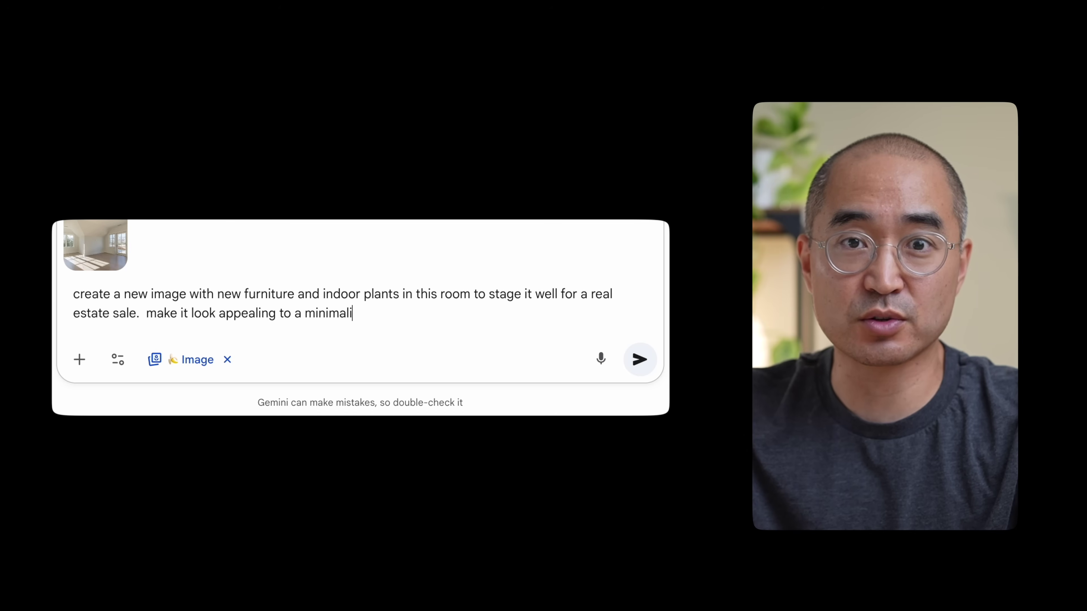
text(st style)
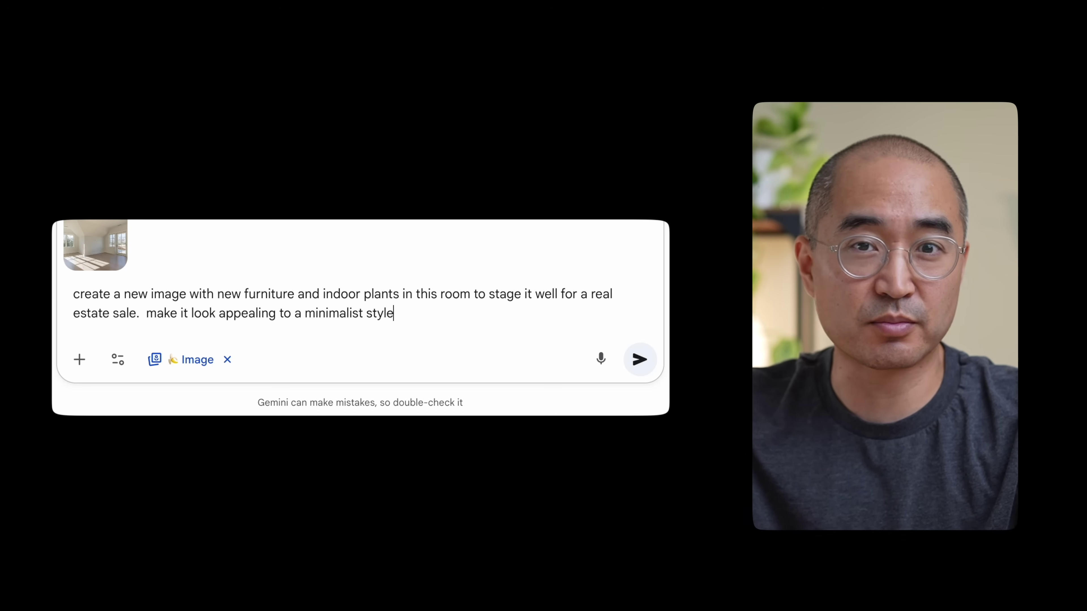
key(BackSpace)
key(BackSpace)
key(BackSpace)
key(BackSpace)
key(BackSpace)
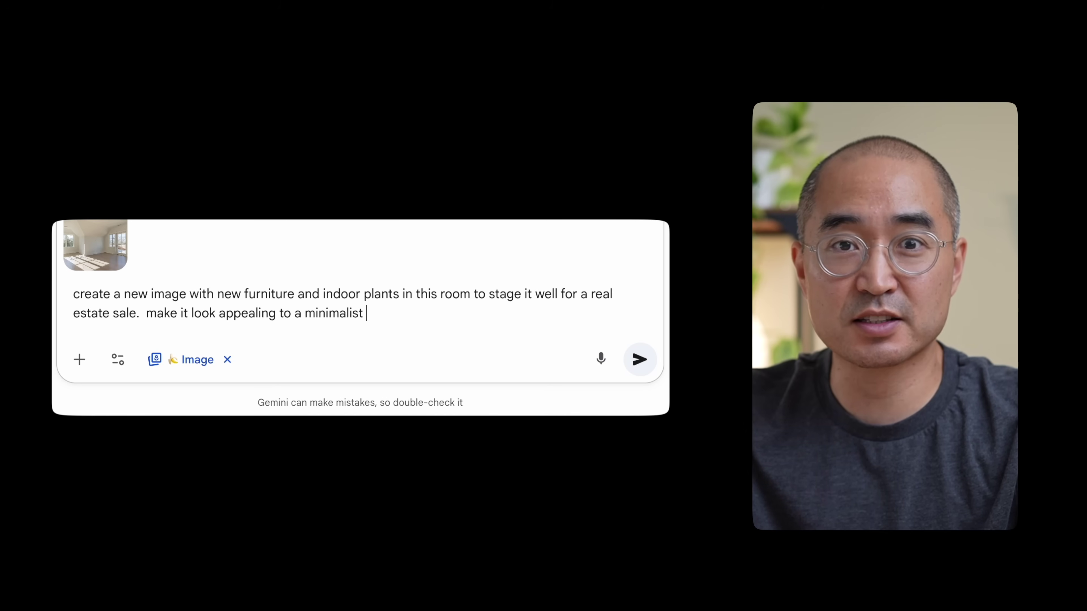
text(with a warm to)
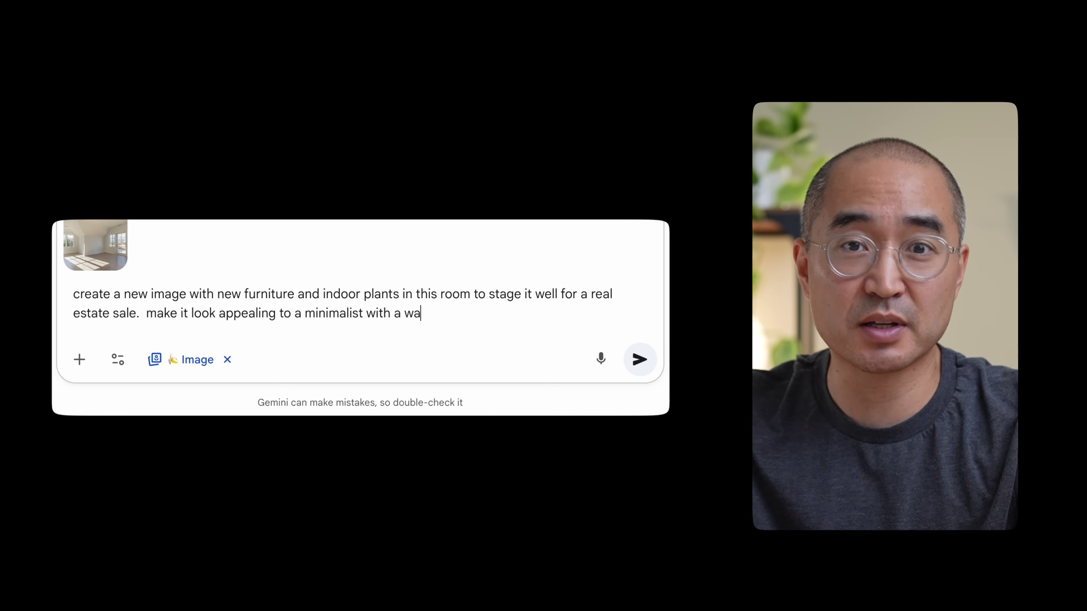
text(ne)
key(Return)
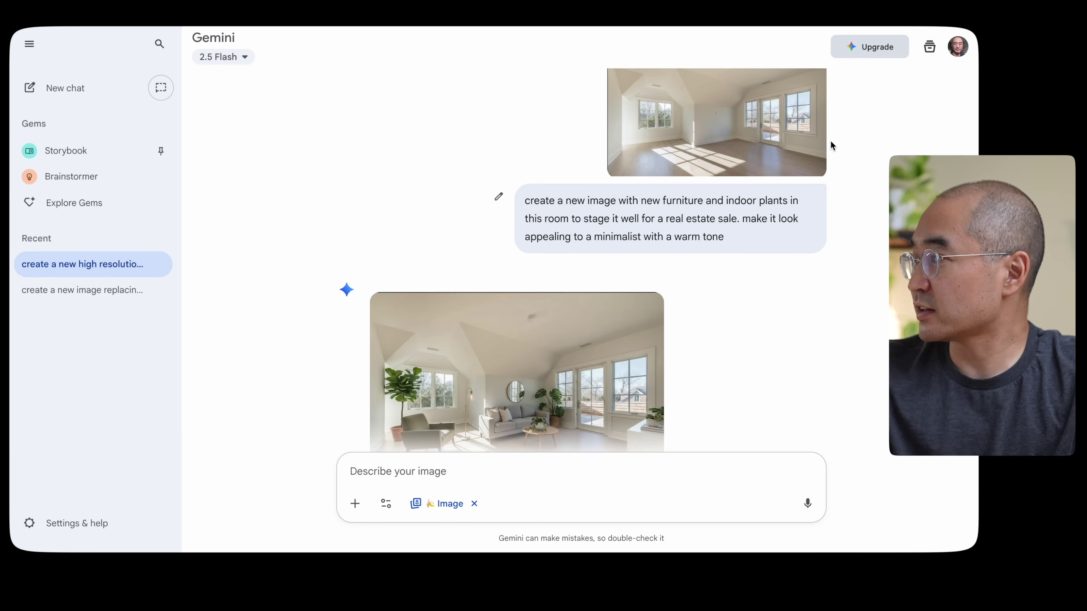
Step: View the original empty-room photo enlarged, return to the chat, and open the generated image of the staged room
scroll(813, 145, up, 2)
click(743, 153)
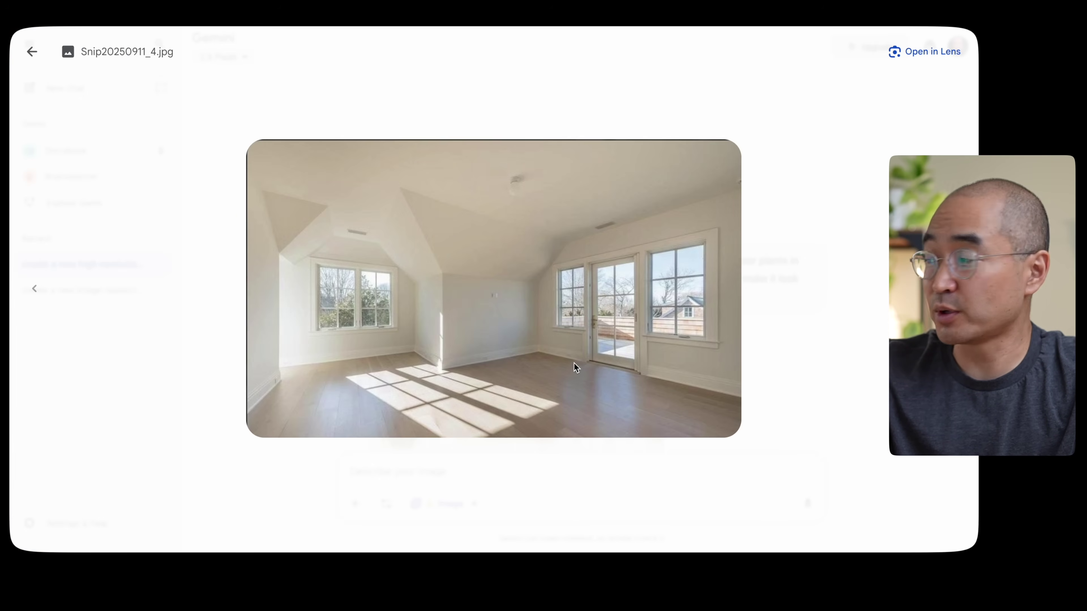
click(32, 52)
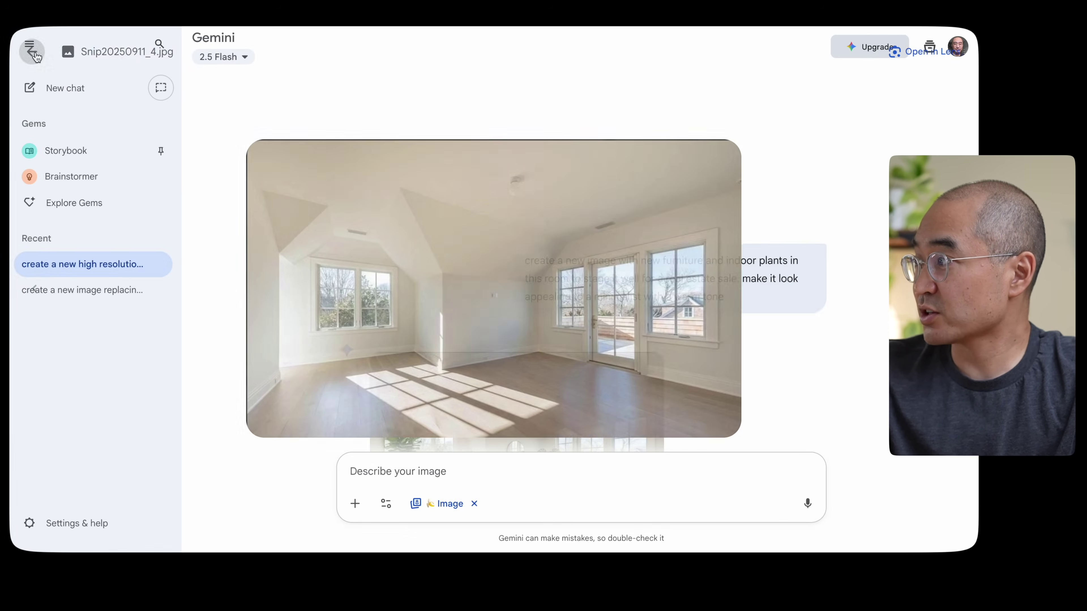
scroll(432, 328, down, 3)
click(554, 279)
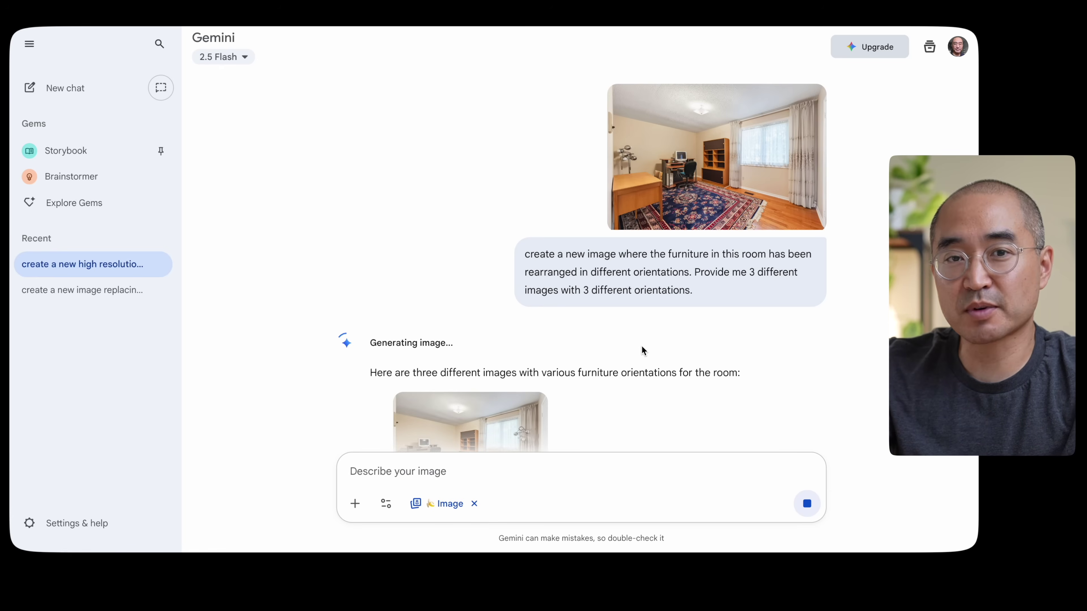
Step: View the original office photo from the furniture-rearranging prompt enlarged and return to the chat
scroll(632, 215, down, 3)
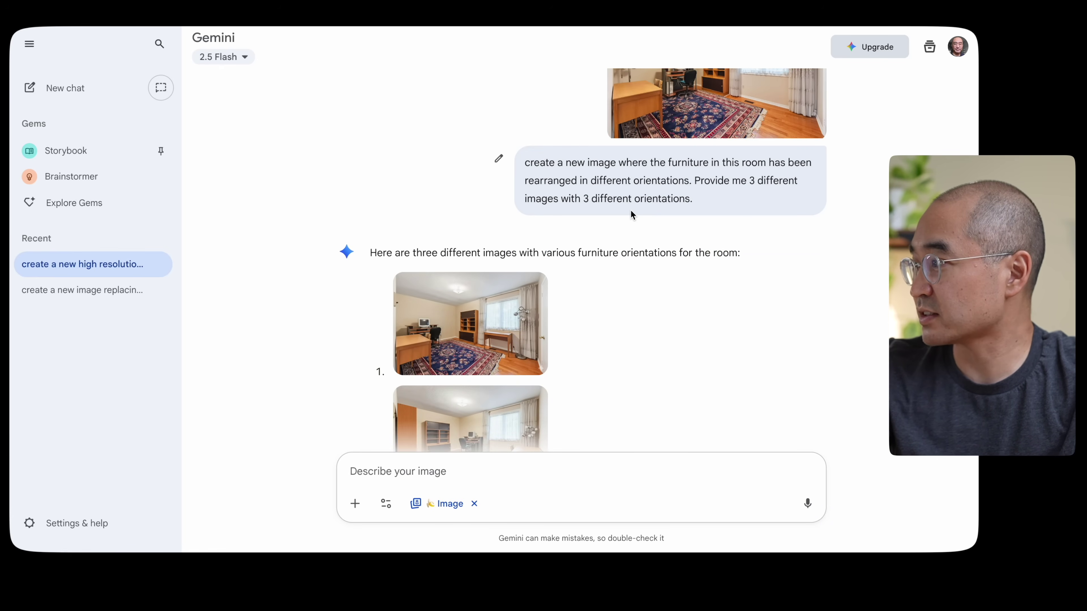
scroll(632, 298, up, 2)
click(691, 170)
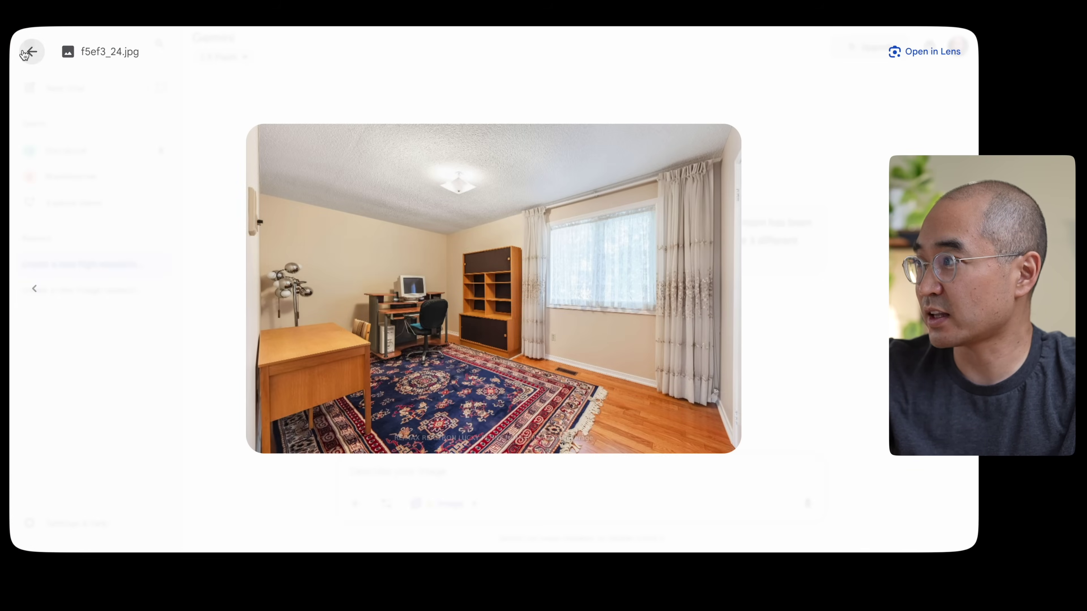
click(32, 51)
Step: Open the three generated images of the rearranged furniture one after another to compare the layouts
scroll(499, 235, down, 3)
click(460, 240)
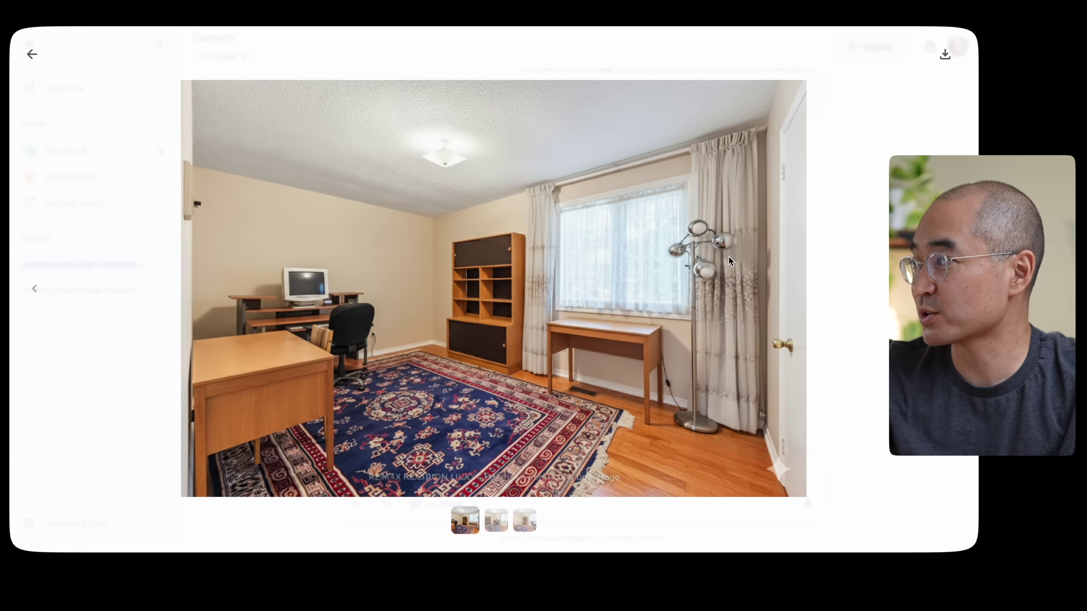
click(32, 55)
scroll(328, 286, down, 1)
click(471, 343)
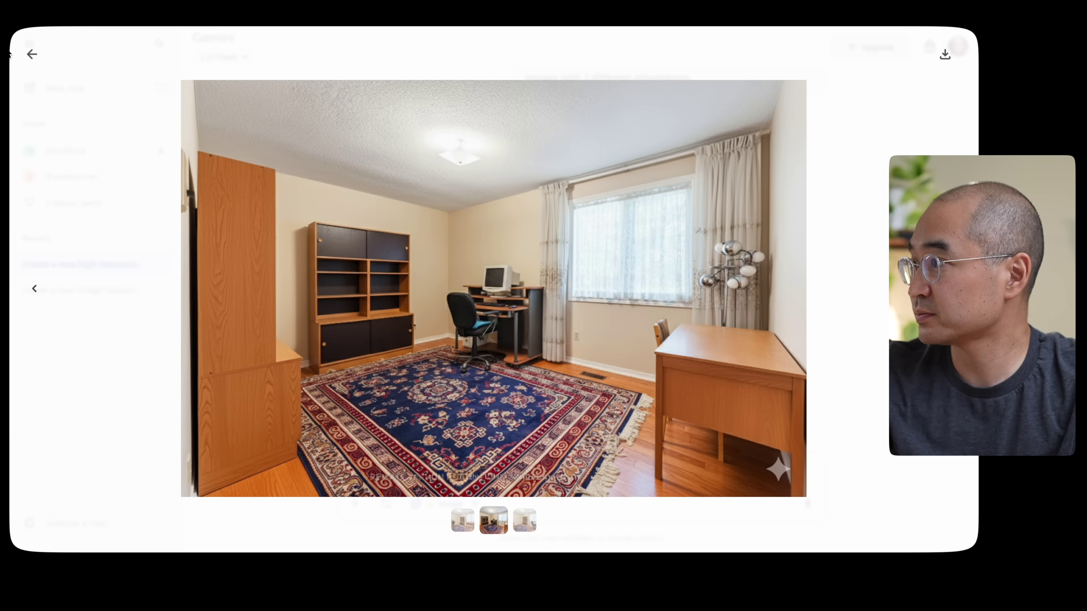
click(31, 54)
scroll(479, 330, down, 2)
click(478, 330)
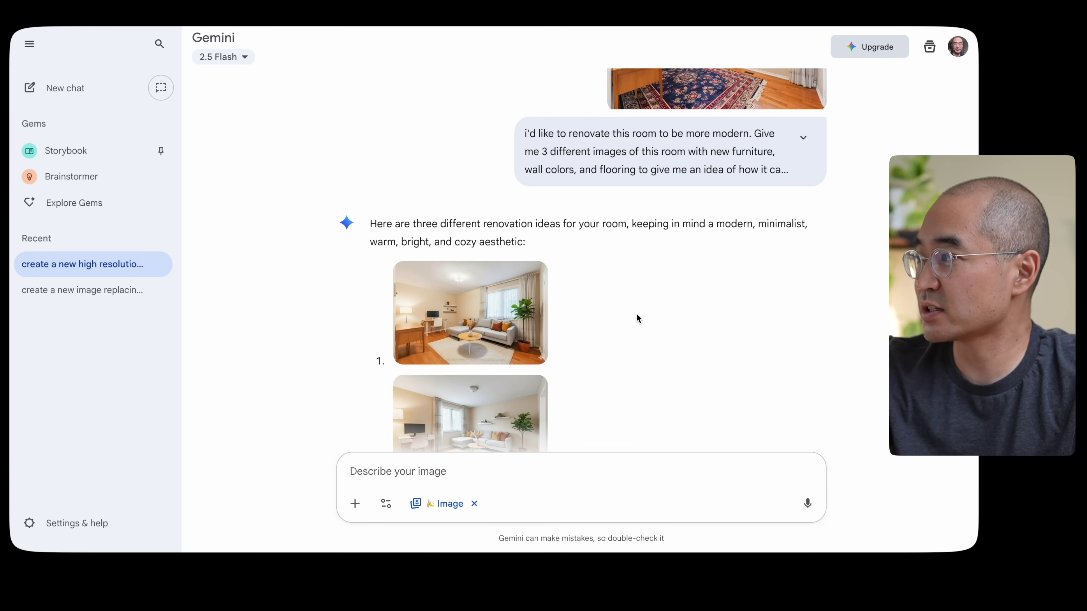
Step: View the original office photo from the room-renovation prompt enlarged and return to the chat
scroll(614, 316, up, 2)
scroll(728, 213, up, 1)
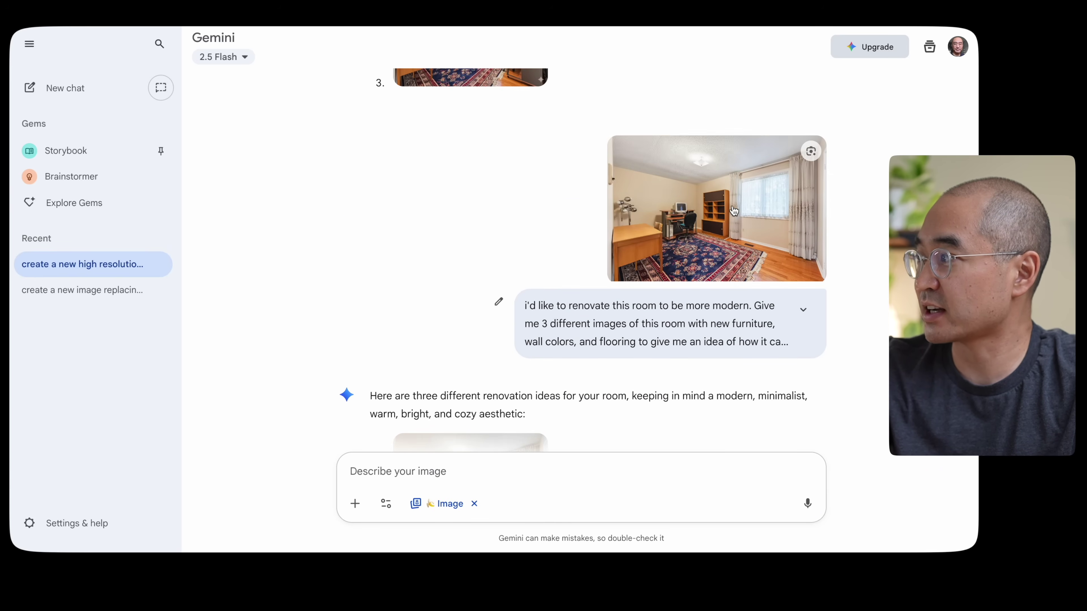
click(623, 233)
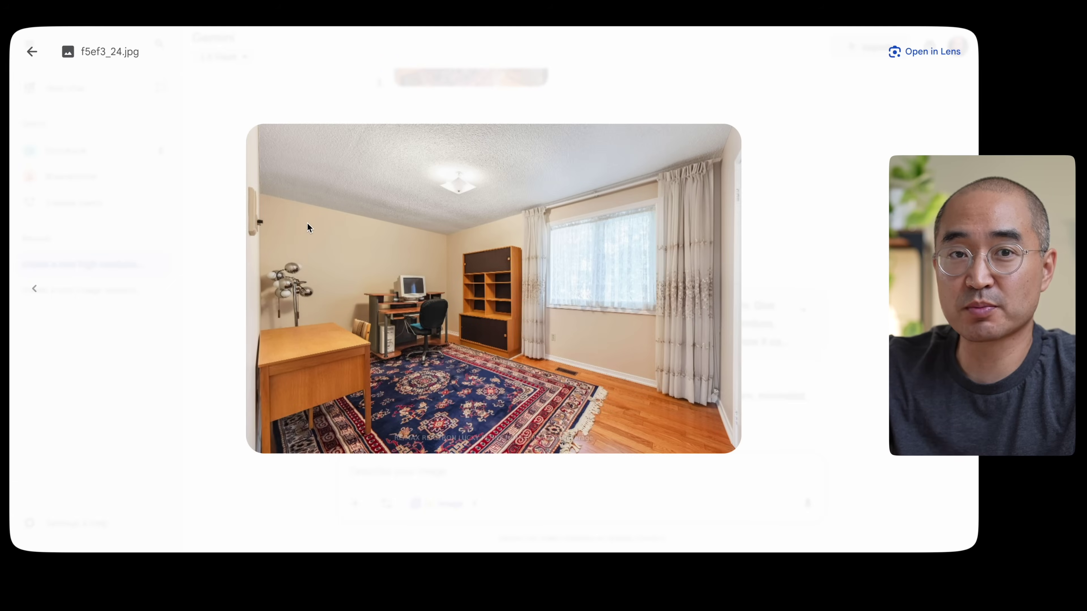
click(32, 52)
Step: Open the three generated renovation images one after another to compare the modern room designs
scroll(359, 337, down, 3)
click(454, 301)
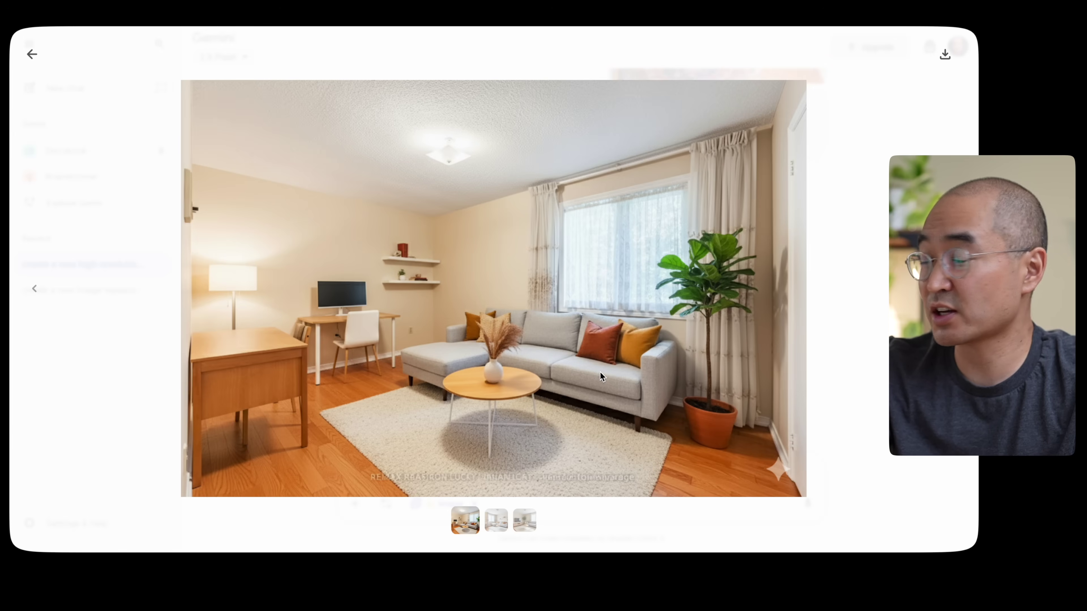
key(Escape)
click(481, 377)
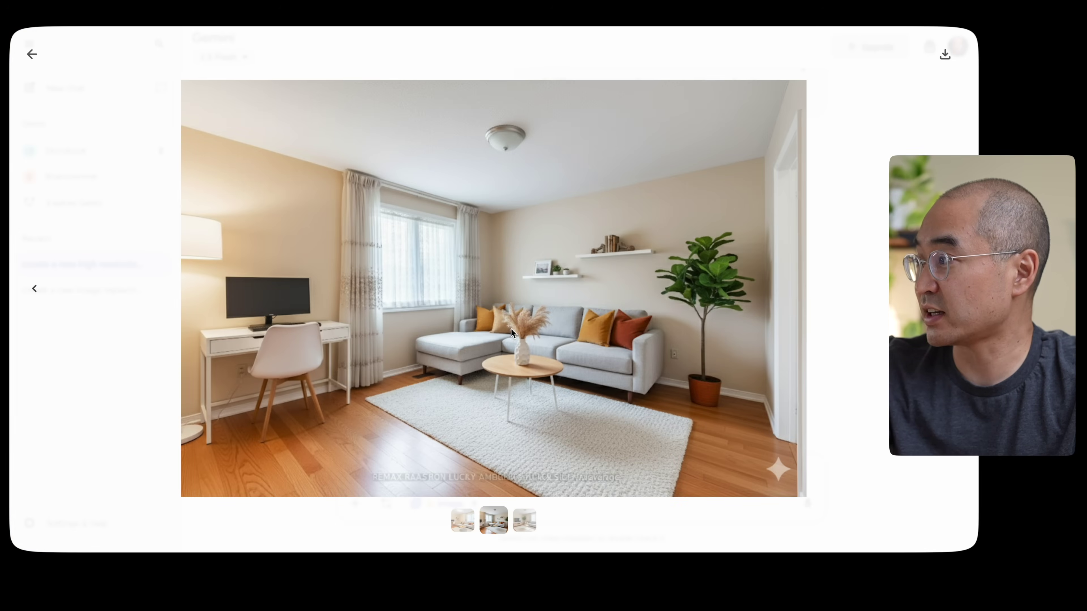
click(32, 54)
scroll(460, 358, down, 3)
click(461, 358)
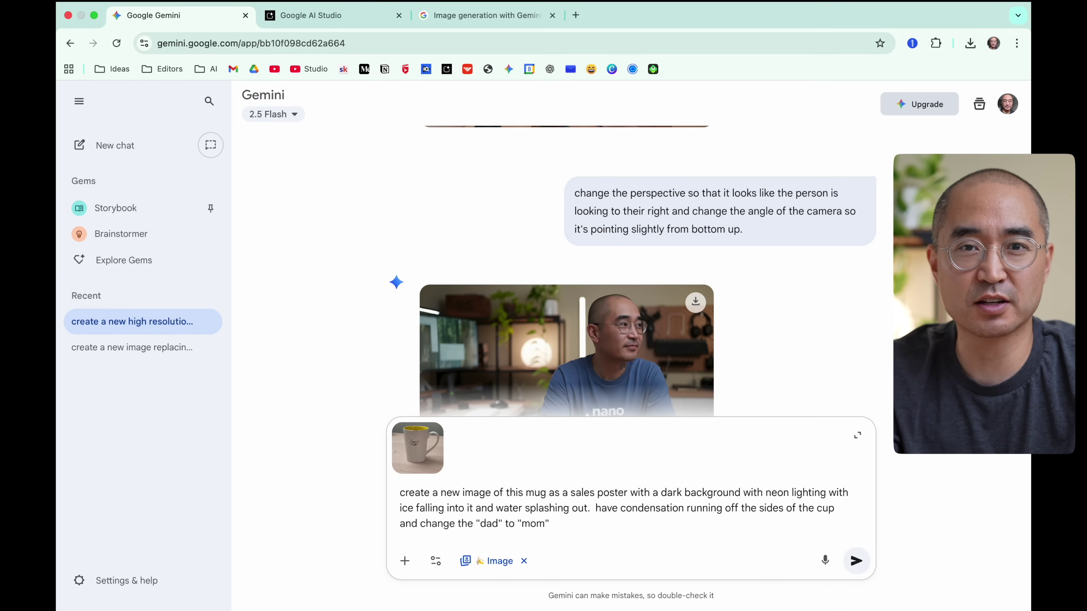
Step: Submit the mug sales-poster prompt with neon lighting, falling ice and "dad" changed to "mom", and view the generated poster enlarged
key(Return)
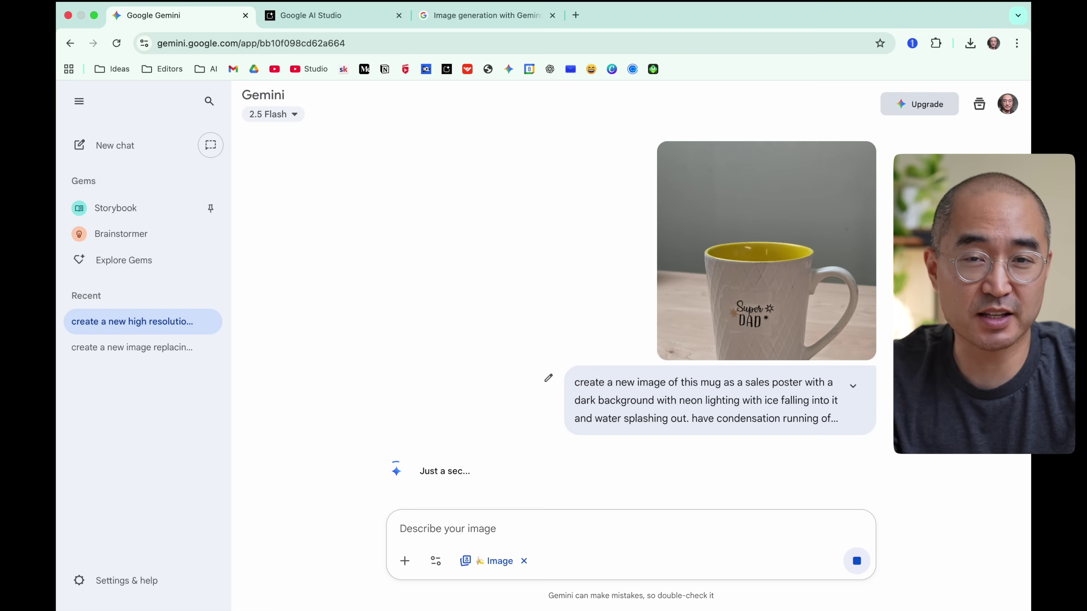
click(587, 379)
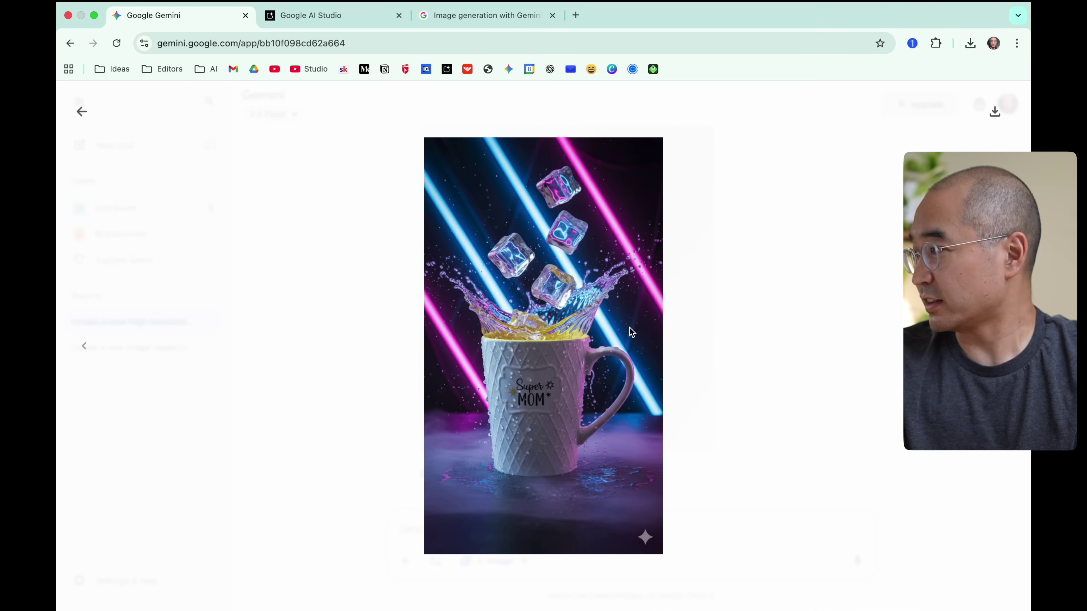
click(812, 330)
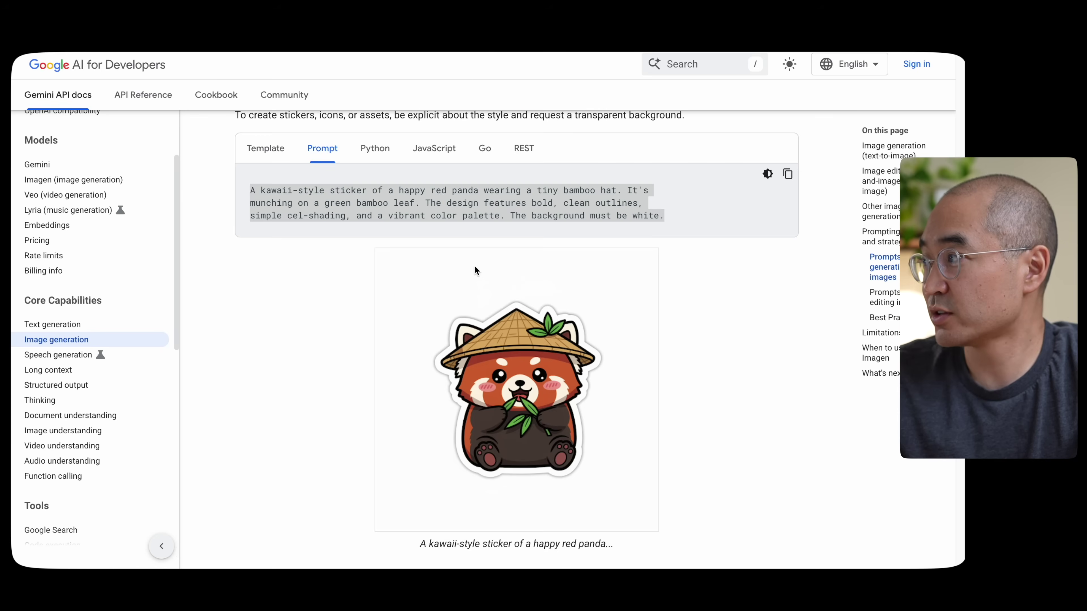
Step: Review the example prompts, code samples and prompting strategies in the Gemini API image generation documentation, including the ceramicist portrait and red panda sticker
scroll(476, 269, up, 5)
scroll(475, 267, up, 20)
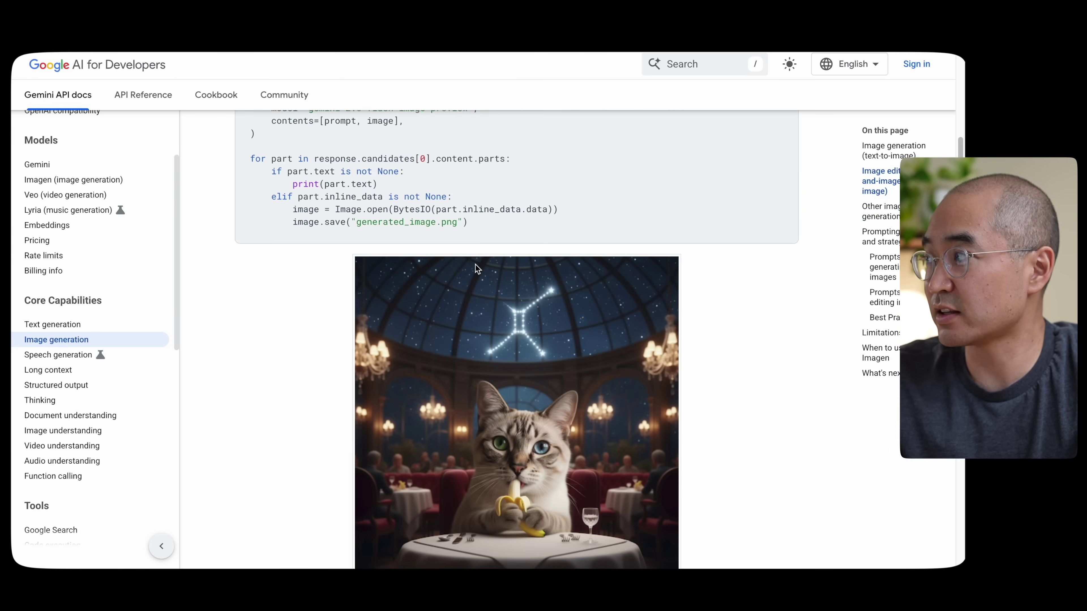
scroll(476, 269, up, 2)
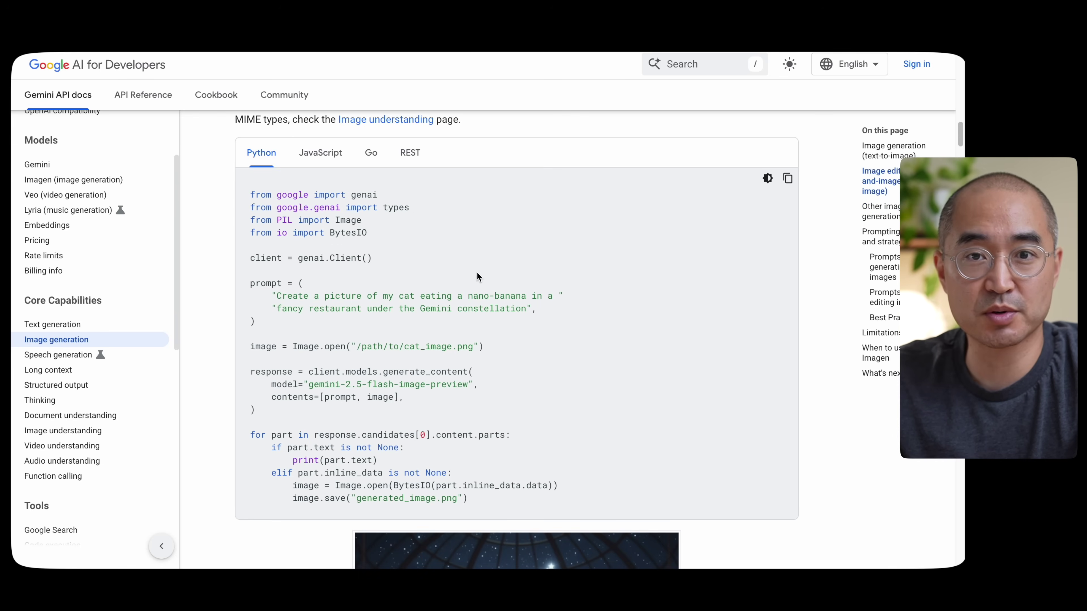
scroll(501, 306, down, 20)
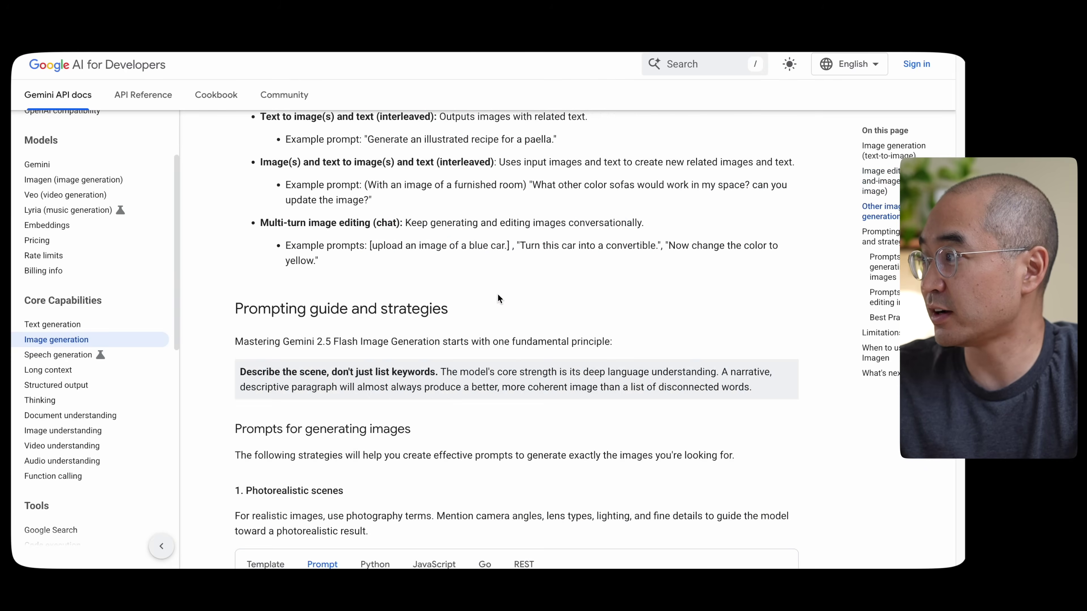
scroll(498, 294, down, 6)
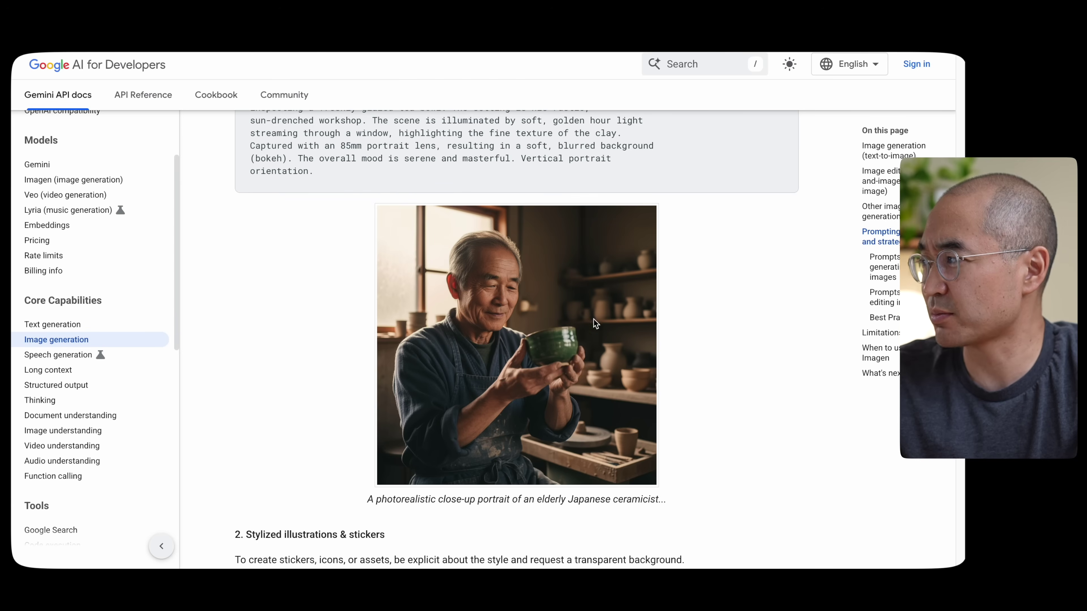
scroll(626, 335, up, 1)
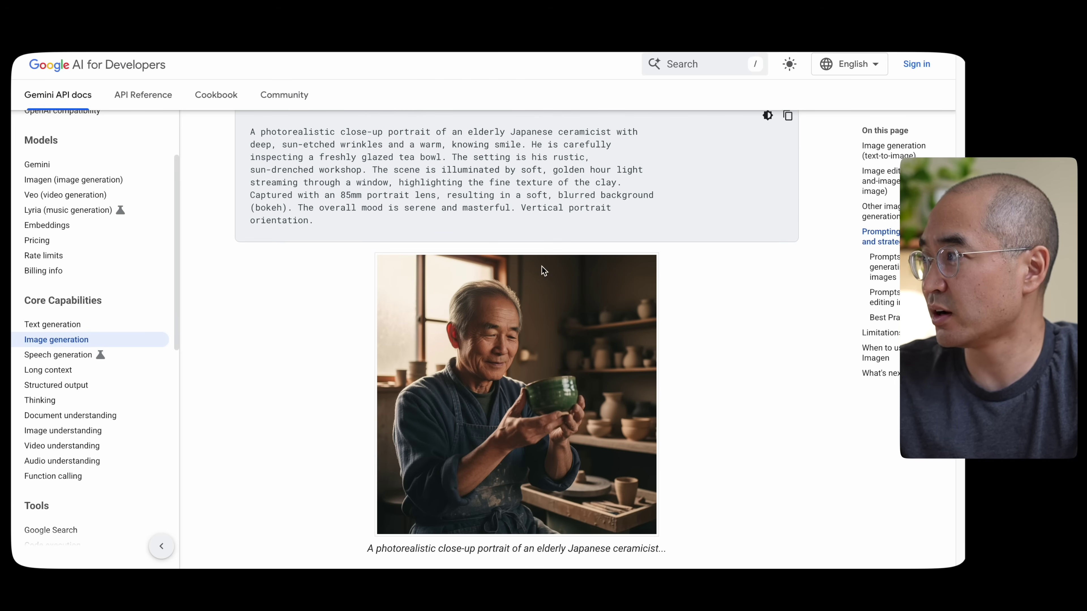
scroll(542, 266, up, 1)
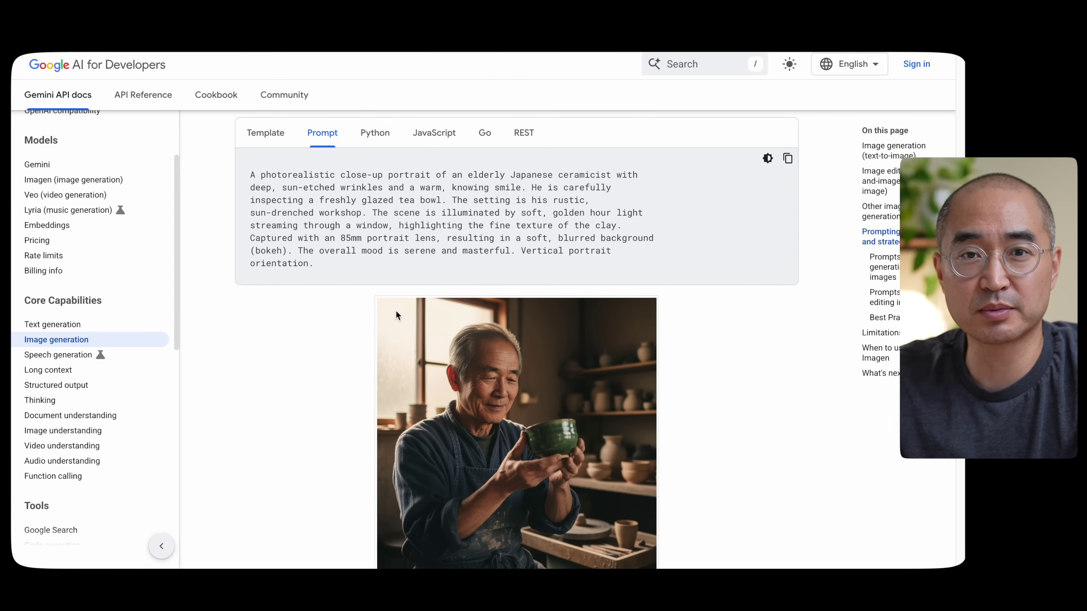
scroll(426, 320, down, 13)
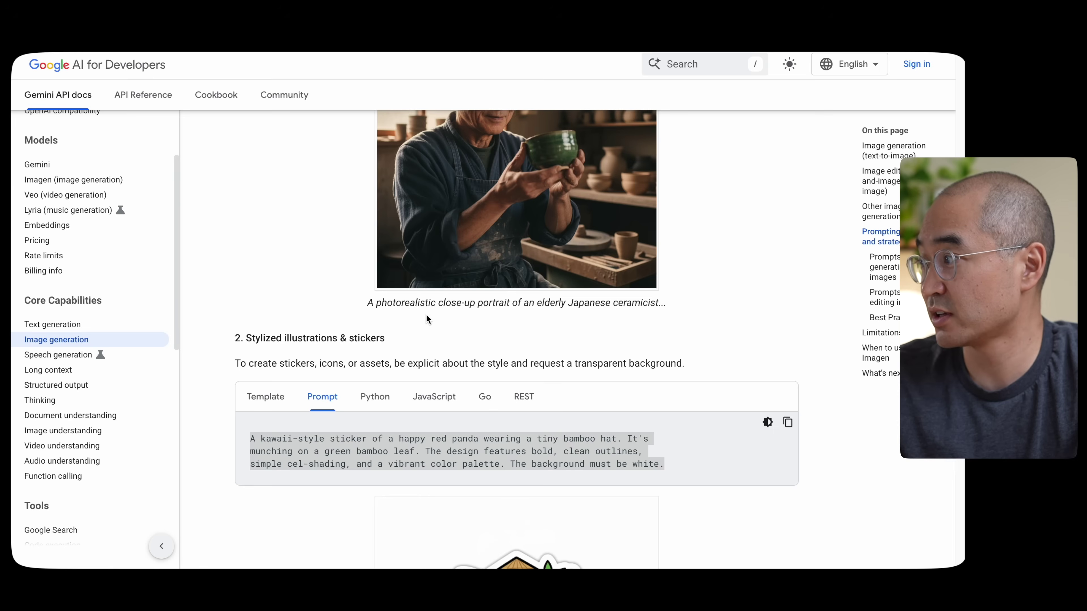
scroll(426, 316, down, 3)
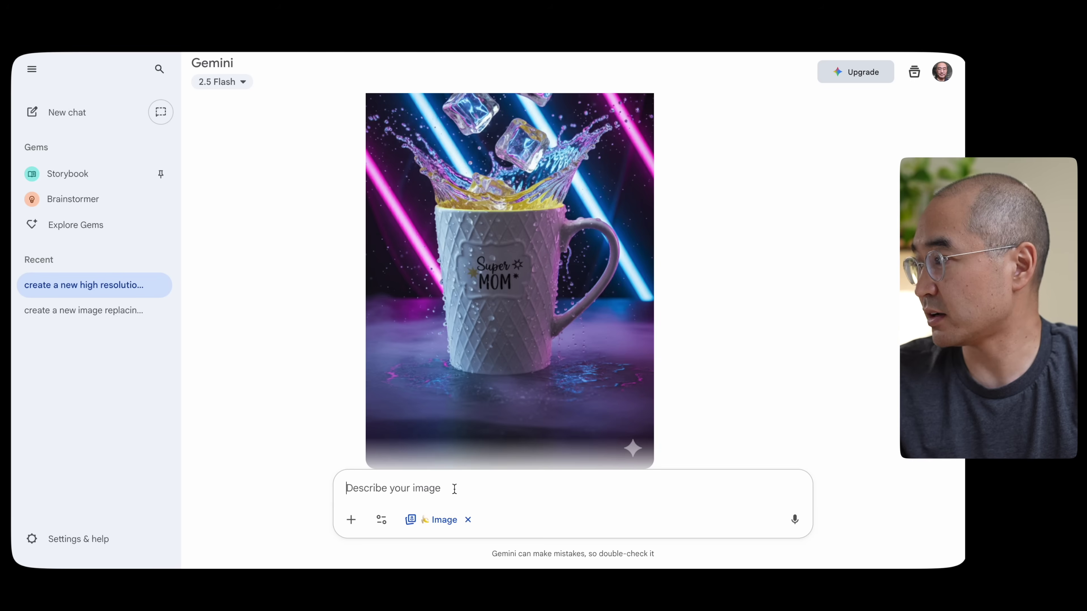
Step: Enter the documentation's prompt "A kawaii-style sticker of a happy red panda wearing a tiny bamboo hat..." in the Gemini chat
text(A kawaii-style sticker of a happy red panda wearing a tiny bamboo hat. It's munching on a green bamboo leaf. The design features bold, clean outlines, simple cel-shading, and a vibrant color palette. The background must be white.)
drag(505, 457, 569, 454)
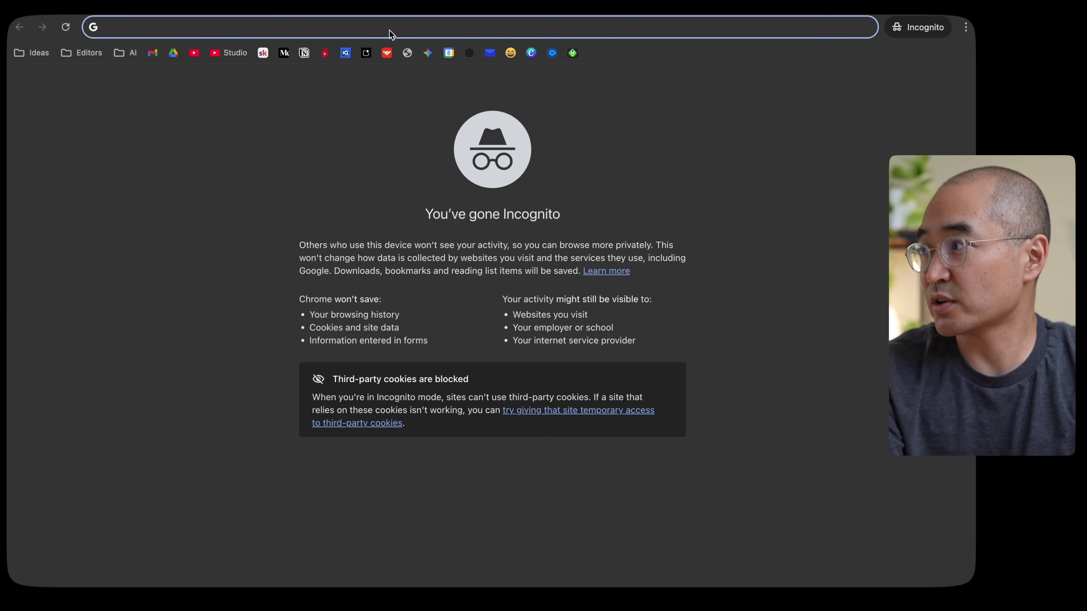
Step: Open lmarena.ai in the incognito window and complete the human verification check
text(lmarena.ai)
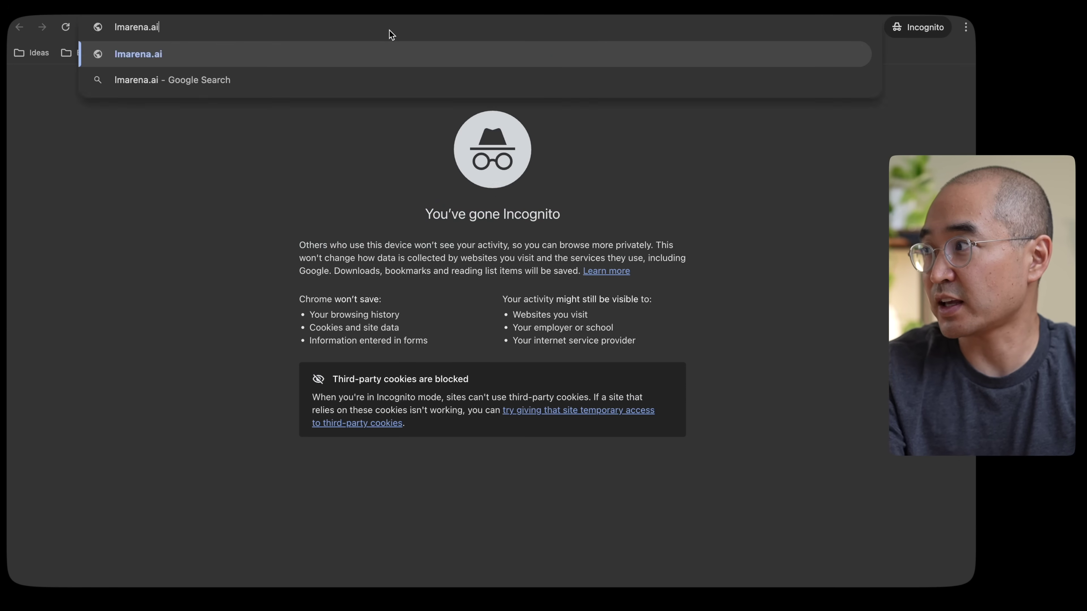
key(Return)
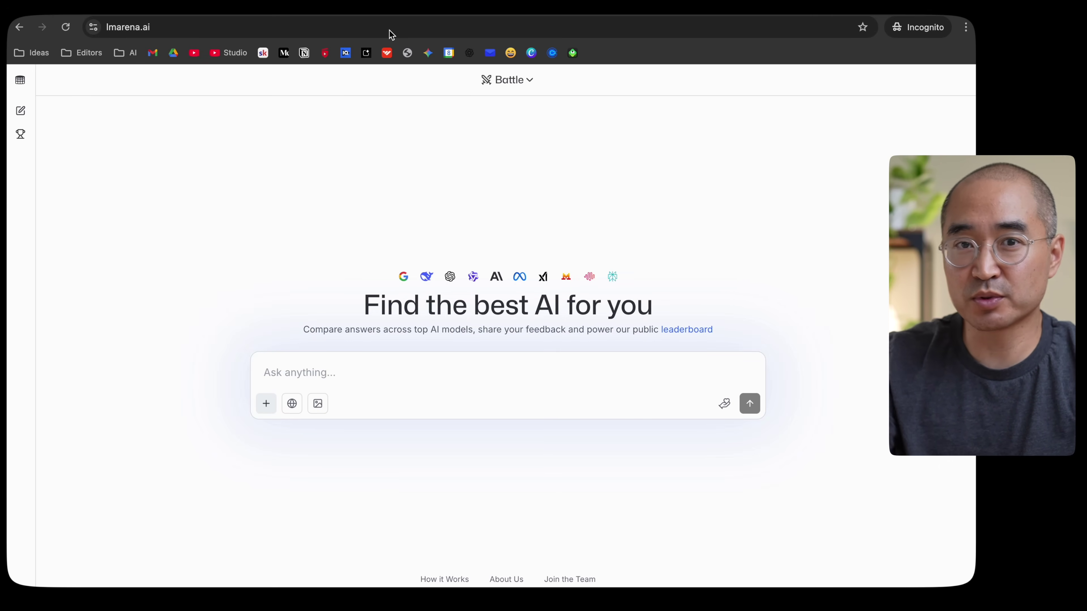
click(541, 89)
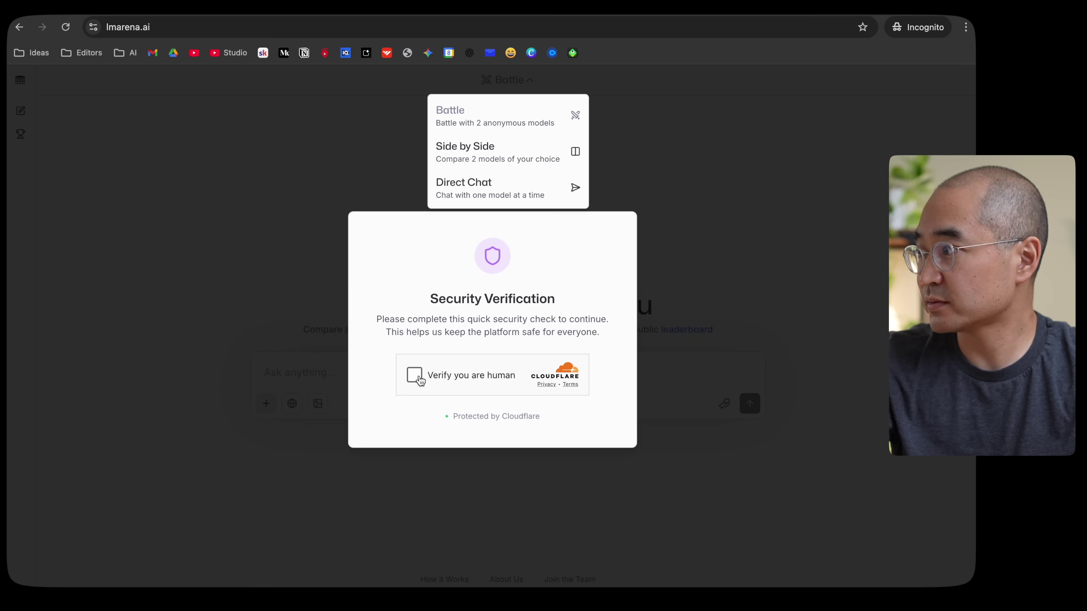
click(414, 376)
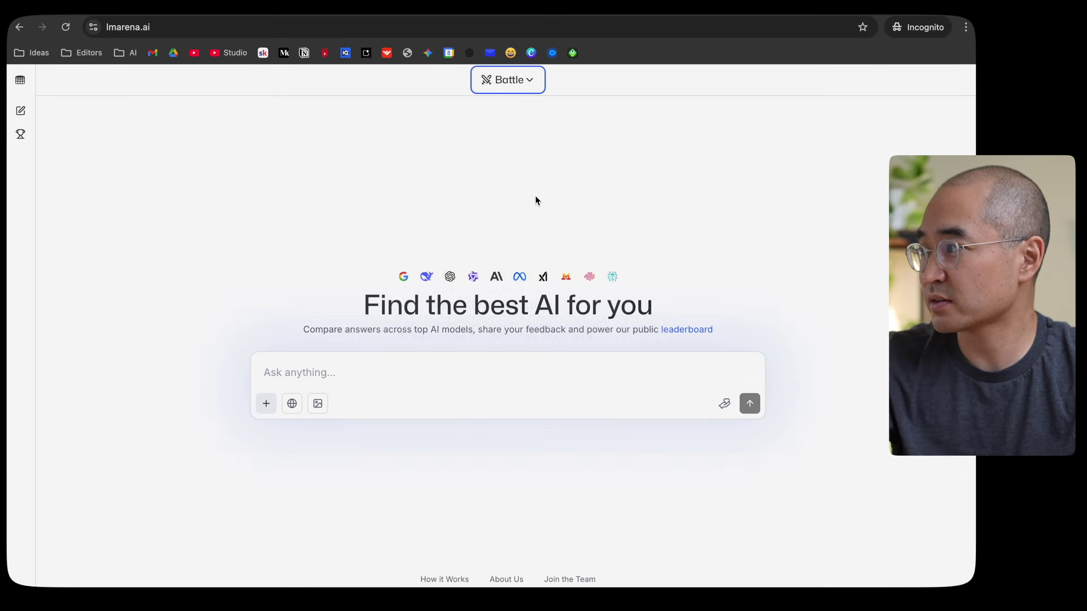
Step: Switch LMArena to Direct Chat mode, look through the available models, and turn on image generation
click(89, 83)
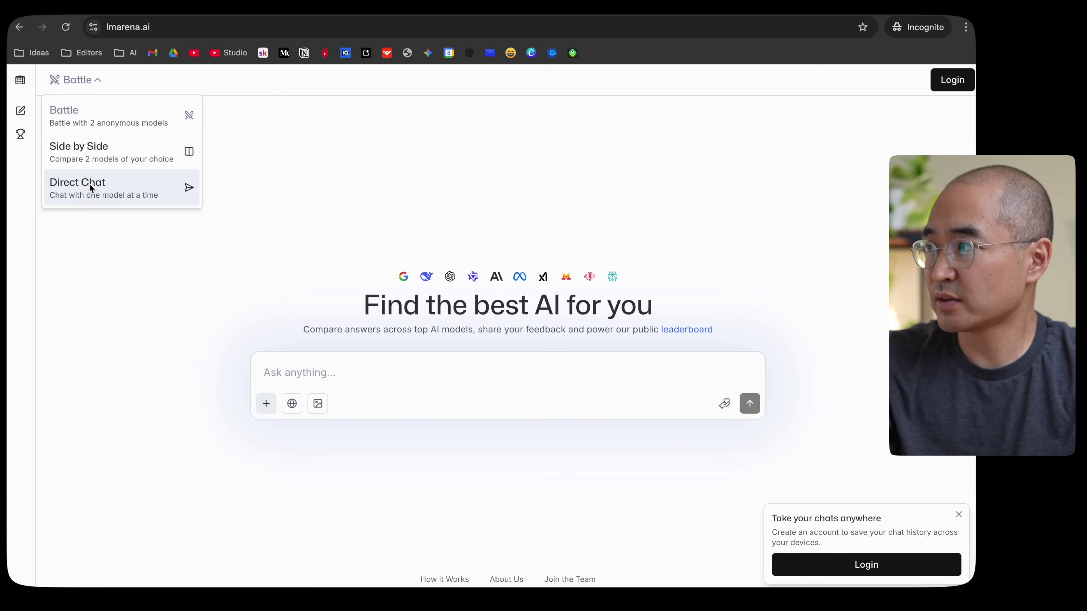
click(92, 197)
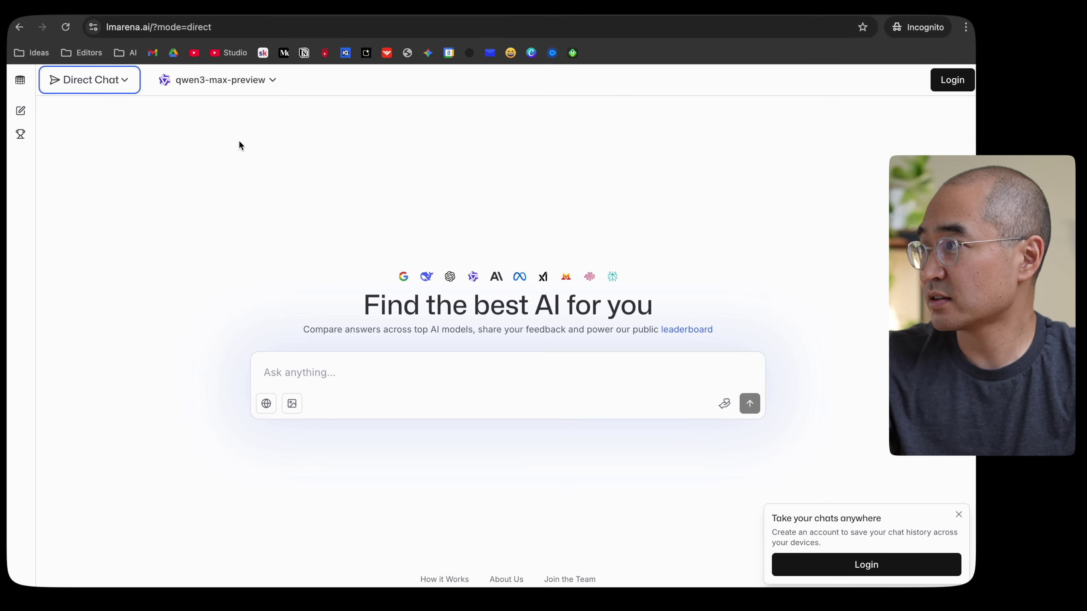
click(259, 86)
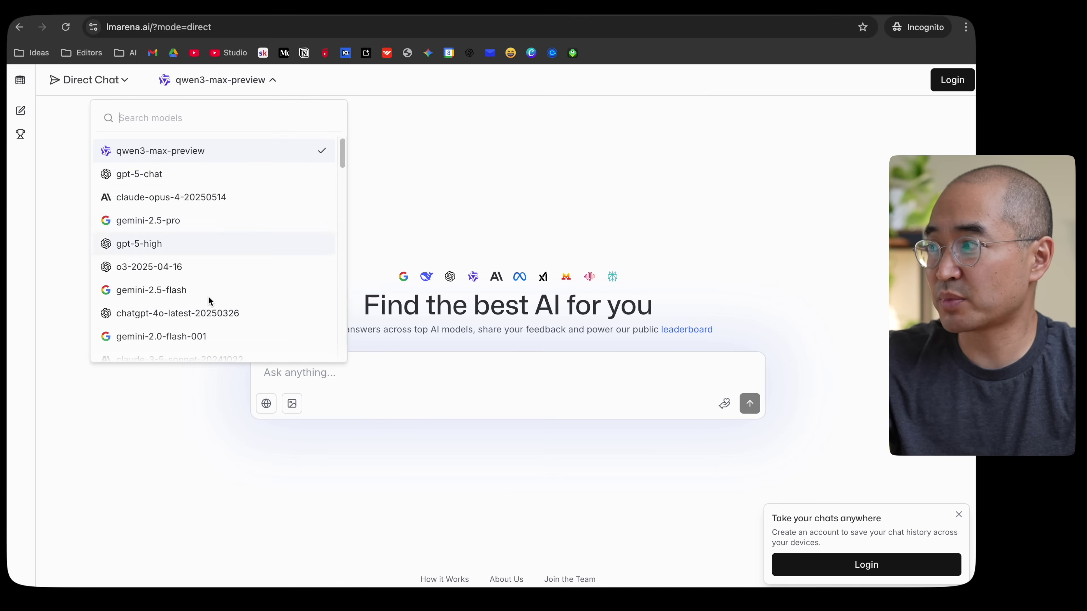
click(592, 179)
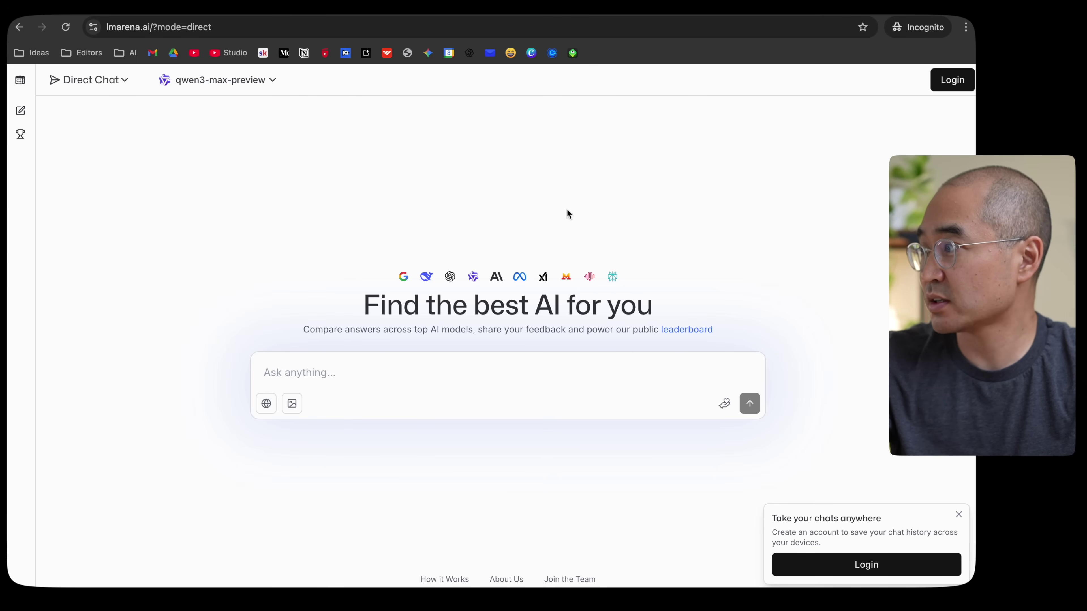
click(293, 404)
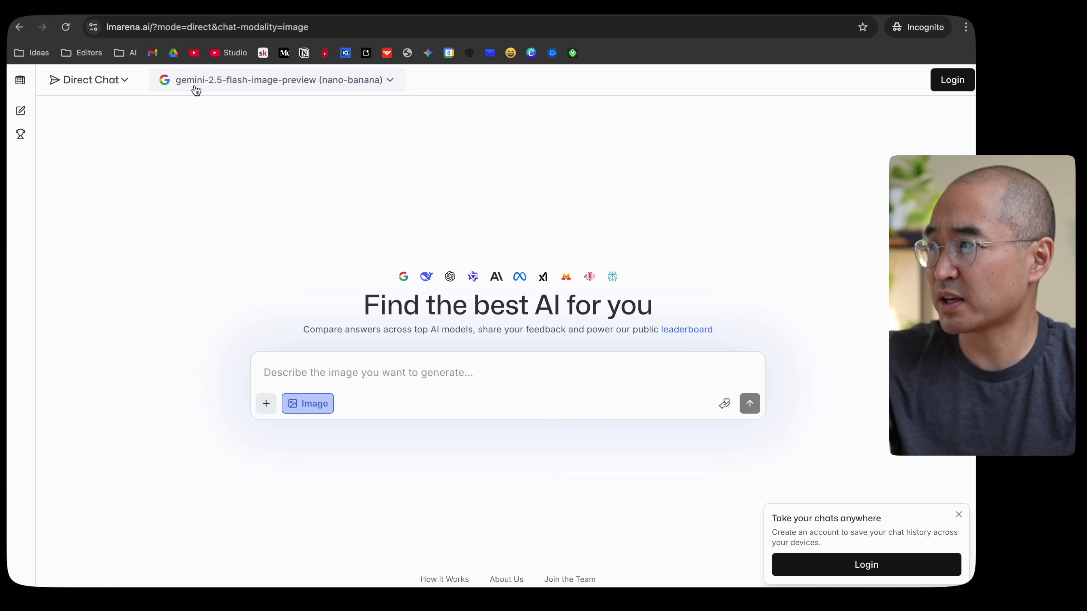